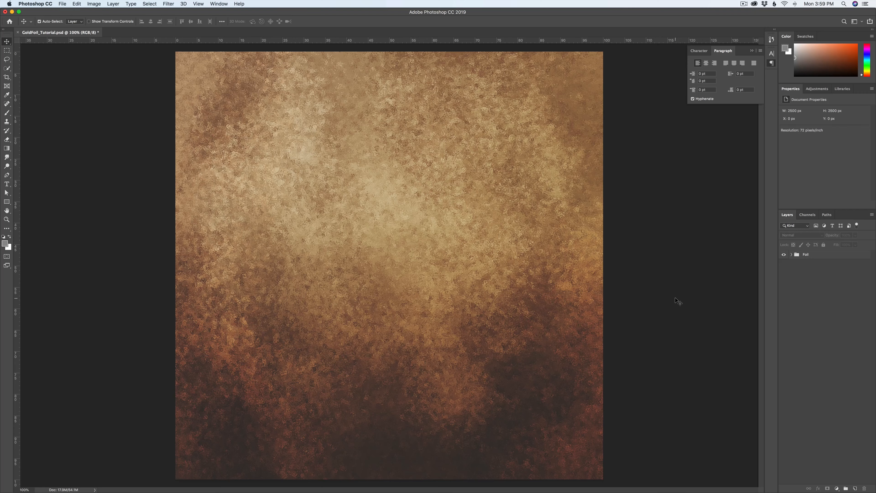
Step: Create a 2500 × 2500 px document at 72 ppi and cover its canvas with a dark grey rectangle
{"action": "key", "text": "super+n"}
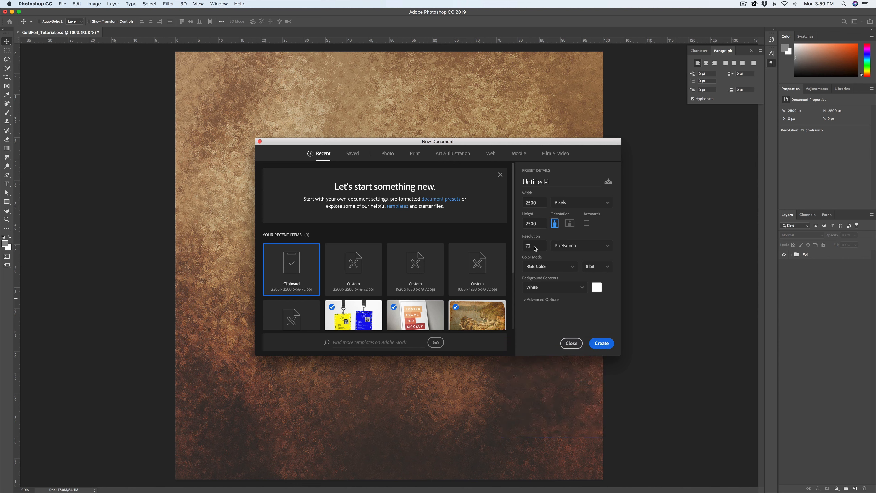
{"action": "left_click", "coordinate": [601, 344]}
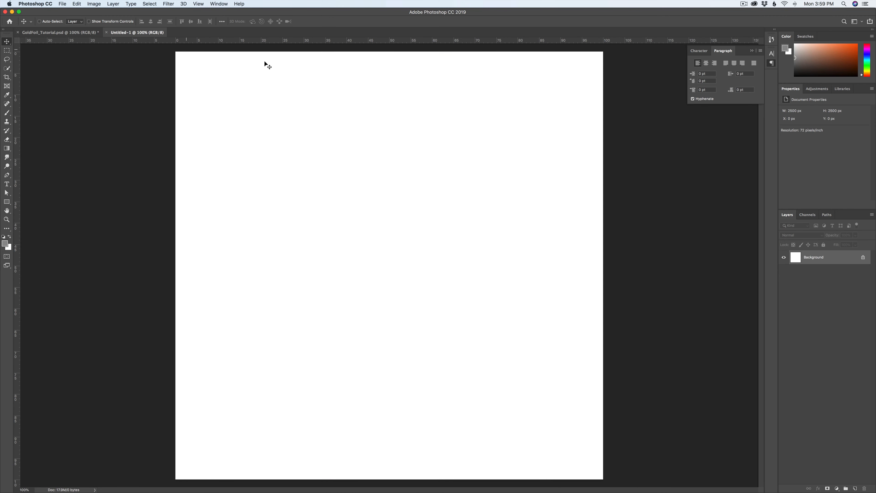
{"action": "left_click", "coordinate": [7, 202]}
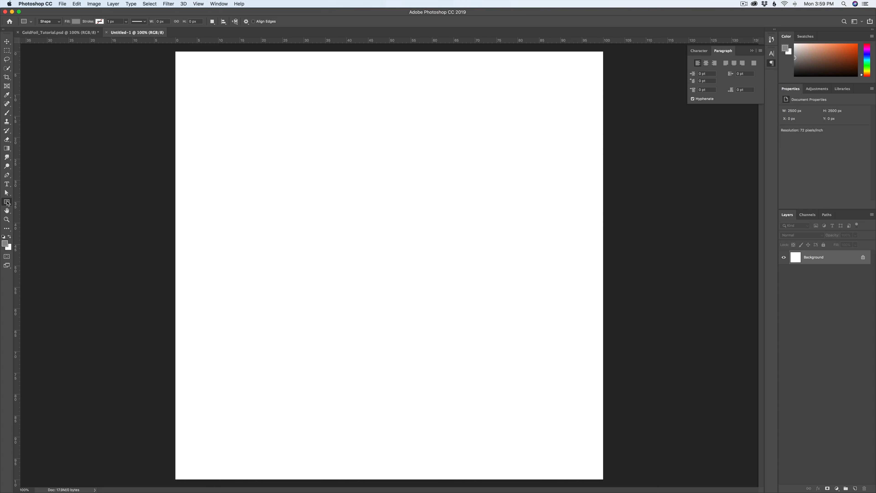
{"action": "left_click", "coordinate": [5, 244]}
{"action": "left_click_drag", "start_coordinate": [554, 293], "coordinate": [523, 303]}
{"action": "left_click", "coordinate": [693, 252]}
{"action": "key", "text": "u"}
{"action": "left_click_drag", "start_coordinate": [173, 49], "coordinate": [606, 483]}
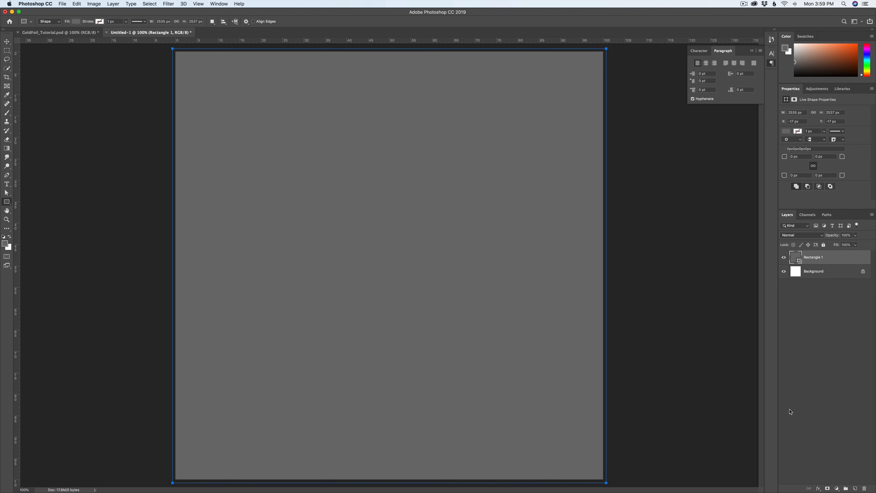
Step: Add a new layer above the rectangle and choose the 284 px Kyle's Spatter Brushes - Supreme Spatter brush from Special Effects Brushes
{"action": "left_click", "coordinate": [855, 488]}
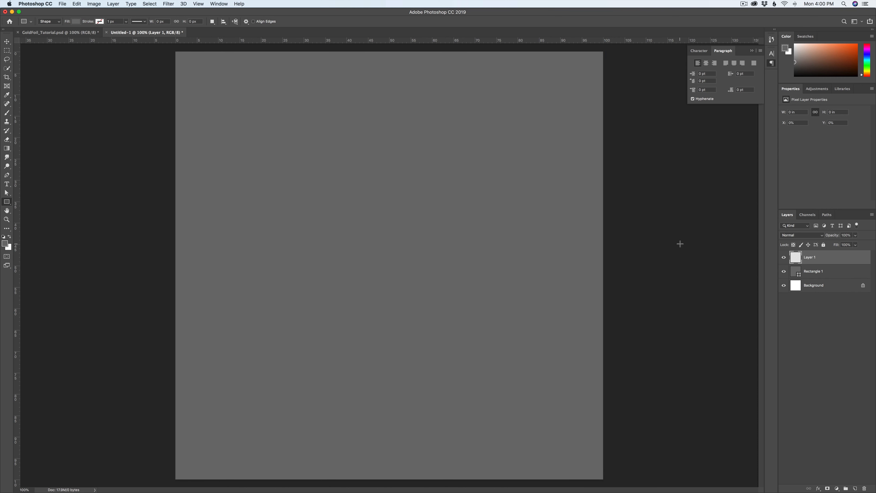
{"action": "key", "text": "b"}
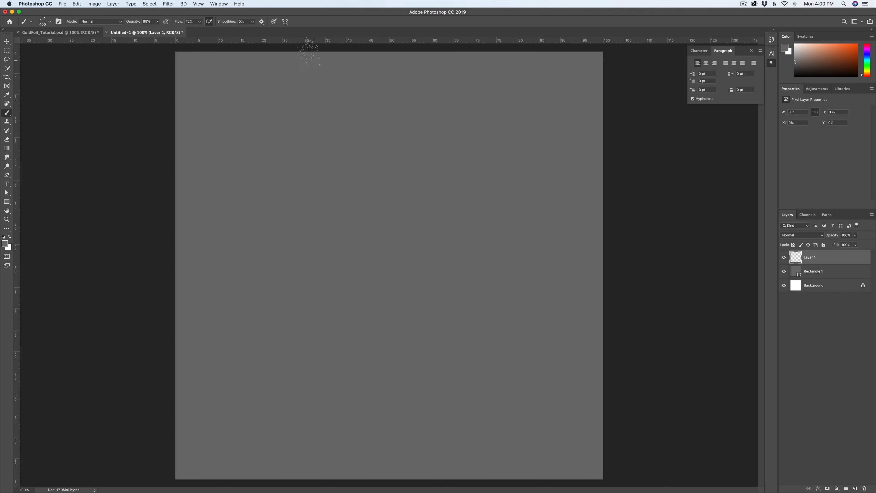
{"action": "left_click", "coordinate": [50, 23]}
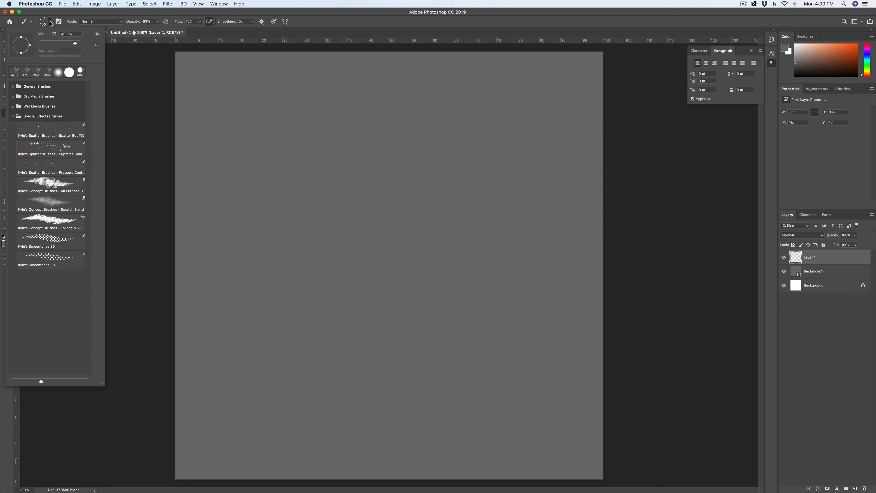
{"action": "left_click", "coordinate": [35, 117]}
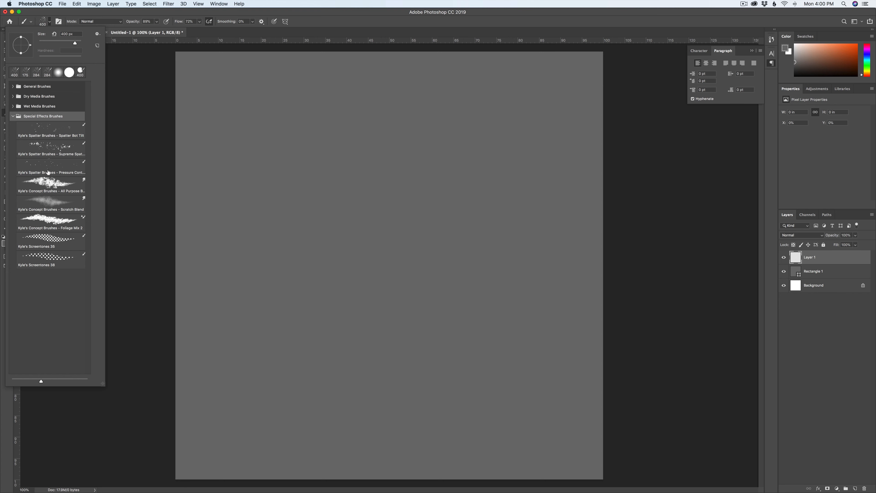
{"action": "left_click", "coordinate": [71, 152]}
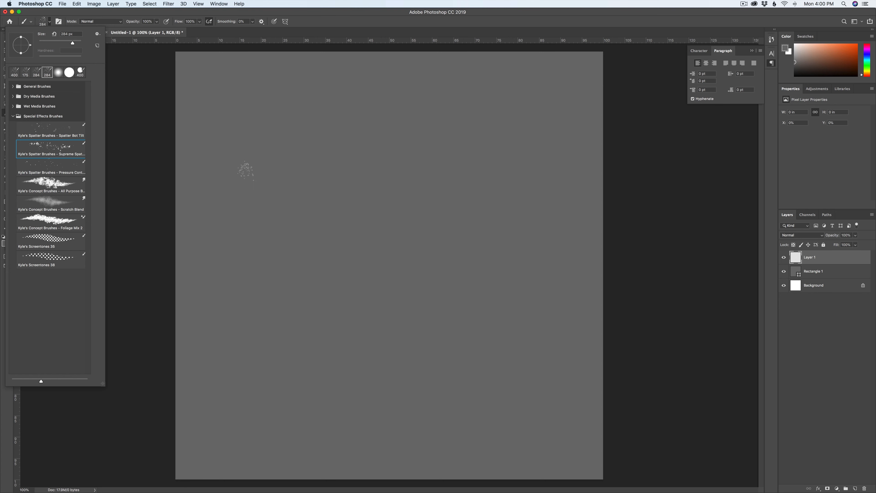
{"action": "left_click", "coordinate": [247, 165]}
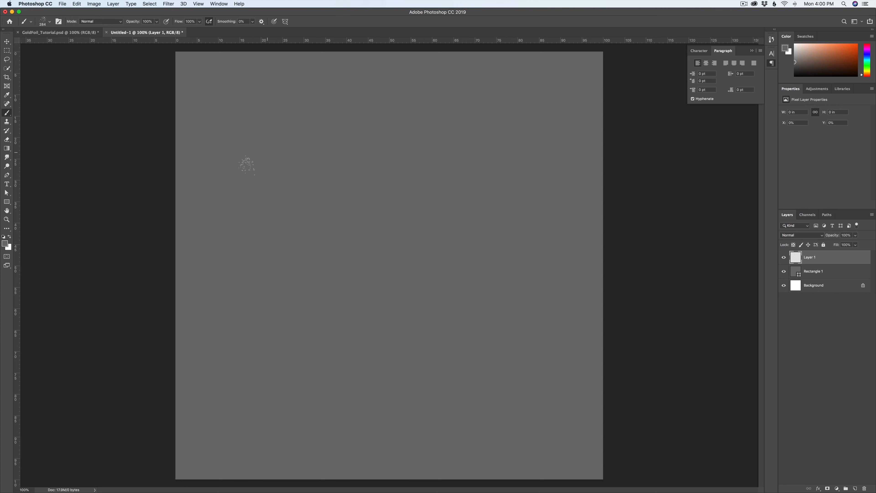
Step: Try painting white spatter strokes across the upper half of the canvas
{"action": "left_click", "coordinate": [5, 243]}
{"action": "left_click_drag", "start_coordinate": [559, 269], "coordinate": [528, 251]}
{"action": "left_click", "coordinate": [695, 251]}
{"action": "mouse_move", "coordinate": [258, 135]}
{"action": "left_mouse_down"}
{"action": "mouse_move", "coordinate": [286, 249]}
{"action": "mouse_move", "coordinate": [290, 321]}
{"action": "left_mouse_up"}
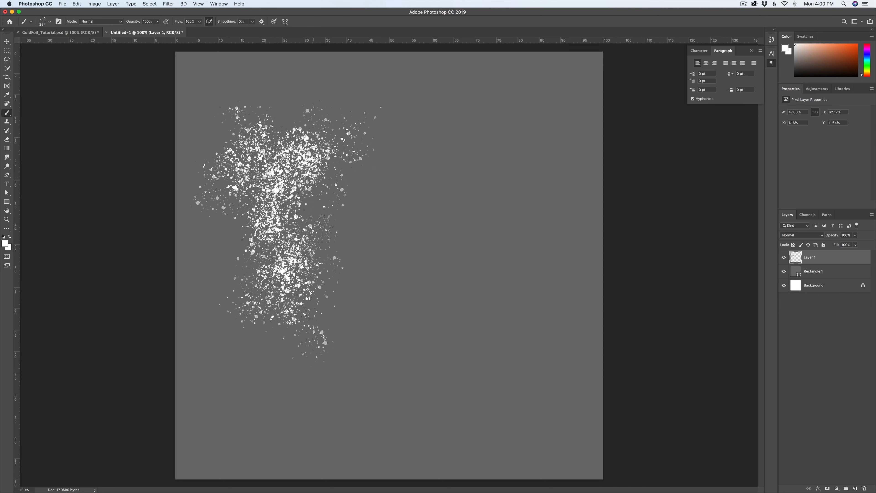
{"action": "mouse_move", "coordinate": [328, 217]}
{"action": "left_mouse_down"}
{"action": "mouse_move", "coordinate": [491, 219]}
{"action": "mouse_move", "coordinate": [467, 193]}
{"action": "mouse_move", "coordinate": [400, 261]}
{"action": "mouse_move", "coordinate": [425, 180]}
{"action": "left_mouse_up"}
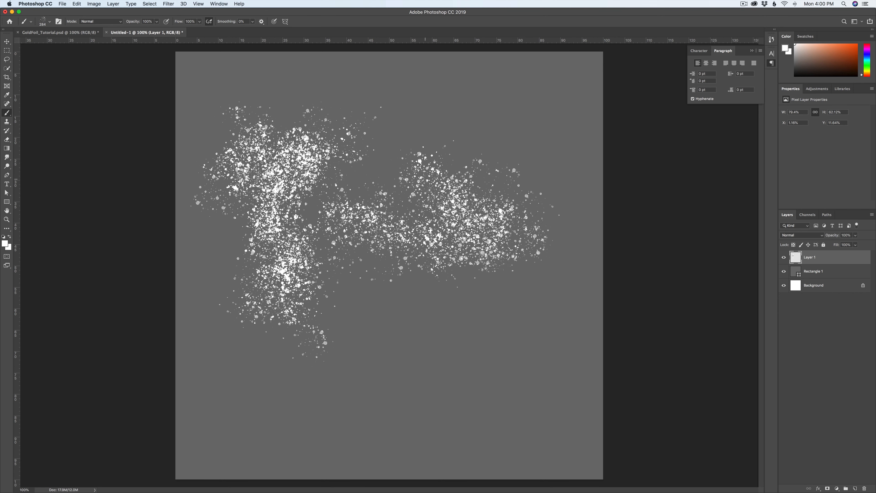
{"action": "left_click_drag", "start_coordinate": [490, 254], "coordinate": [493, 256]}
Step: Undo all the white spatter test strokes on the new layer
{"action": "key", "text": "super+z"}
{"action": "key", "text": "super+shift+z"}
{"action": "key", "text": "super+alt+z"}
{"action": "key", "text": "super+alt+z"}
{"action": "key", "text": "super+alt+z"}
{"action": "key", "text": "super+z"}
{"action": "key", "text": "super+z"}
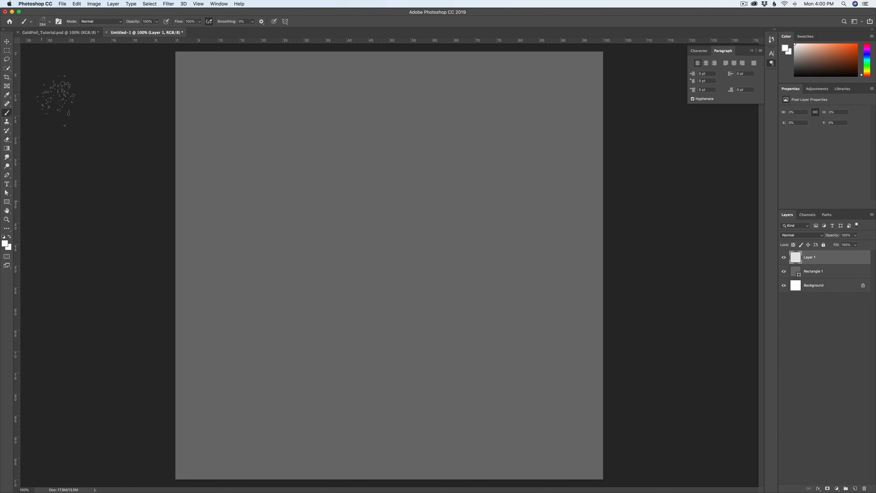
Step: Set the brush's foreground colour to light orange #f2b579
{"action": "left_click", "coordinate": [6, 244]}
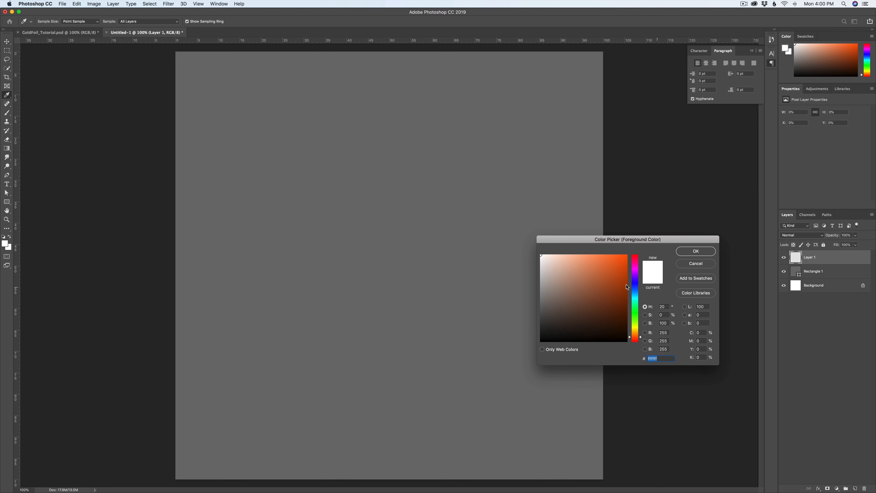
{"action": "left_click", "coordinate": [580, 262]}
{"action": "left_click_drag", "start_coordinate": [634, 338], "coordinate": [634, 333]}
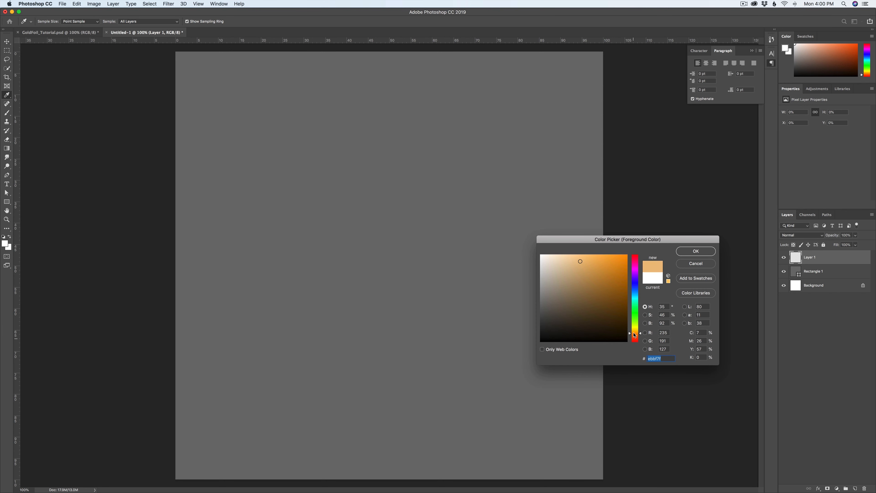
{"action": "left_click", "coordinate": [586, 260]}
{"action": "left_click", "coordinate": [584, 259]}
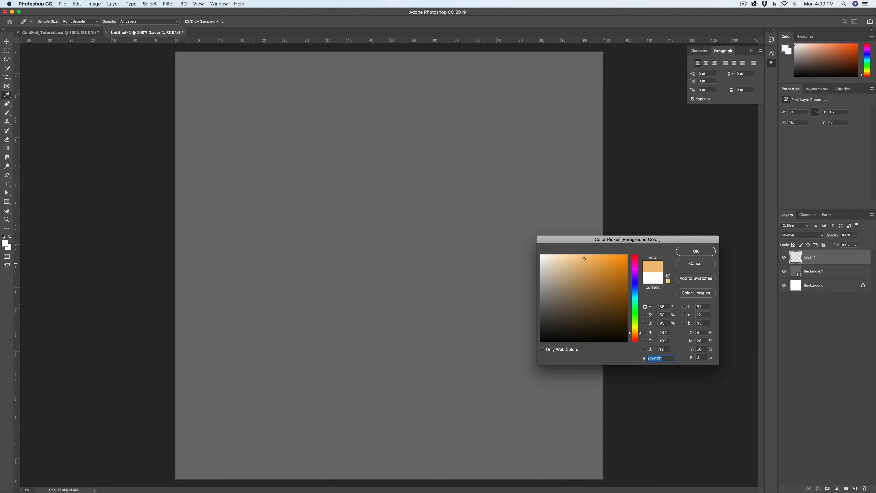
{"action": "left_click", "coordinate": [635, 334]}
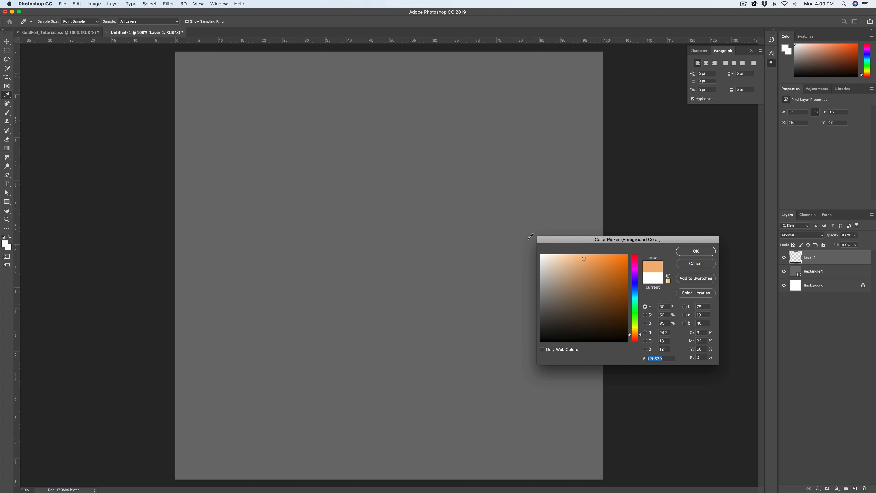
{"action": "left_click", "coordinate": [696, 251]}
{"action": "key", "text": "b"}
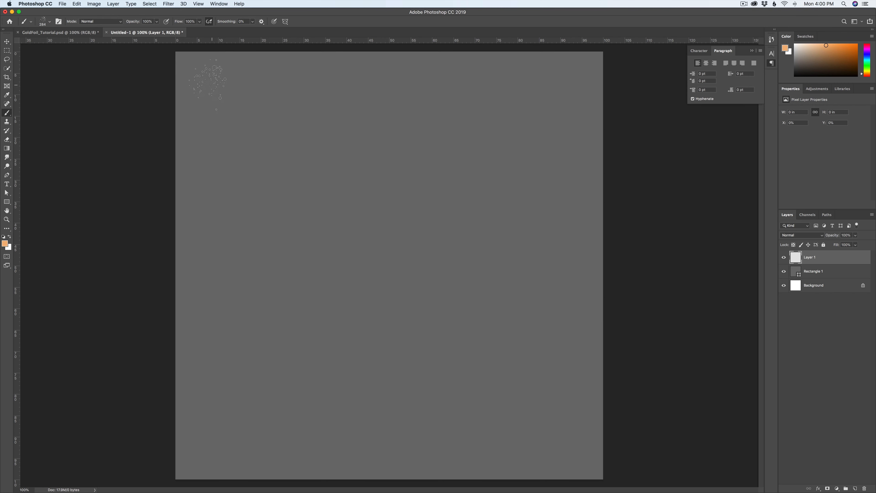
Step: Paint light orange spatter around the canvas edges, building it up most densely in the lower-right corner of the artwork
{"action": "mouse_move", "coordinate": [209, 83]}
{"action": "left_mouse_down"}
{"action": "mouse_move", "coordinate": [207, 187]}
{"action": "mouse_move", "coordinate": [238, 101]}
{"action": "mouse_move", "coordinate": [252, 304]}
{"action": "mouse_move", "coordinate": [185, 448]}
{"action": "mouse_move", "coordinate": [348, 463]}
{"action": "mouse_move", "coordinate": [283, 311]}
{"action": "mouse_move", "coordinate": [400, 413]}
{"action": "mouse_move", "coordinate": [425, 445]}
{"action": "mouse_move", "coordinate": [549, 476]}
{"action": "mouse_move", "coordinate": [573, 456]}
{"action": "mouse_move", "coordinate": [578, 340]}
{"action": "mouse_move", "coordinate": [533, 283]}
{"action": "mouse_move", "coordinate": [549, 169]}
{"action": "mouse_move", "coordinate": [524, 69]}
{"action": "mouse_move", "coordinate": [497, 62]}
{"action": "mouse_move", "coordinate": [466, 93]}
{"action": "mouse_move", "coordinate": [379, 76]}
{"action": "mouse_move", "coordinate": [538, 221]}
{"action": "mouse_move", "coordinate": [437, 173]}
{"action": "left_mouse_up"}
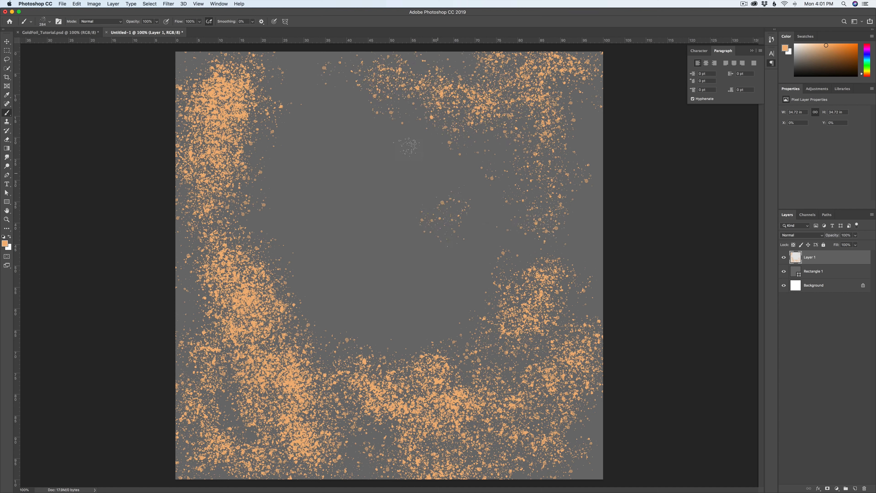
{"action": "mouse_move", "coordinate": [409, 146]}
{"action": "left_mouse_down"}
{"action": "mouse_move", "coordinate": [514, 250]}
{"action": "mouse_move", "coordinate": [417, 173]}
{"action": "left_mouse_up"}
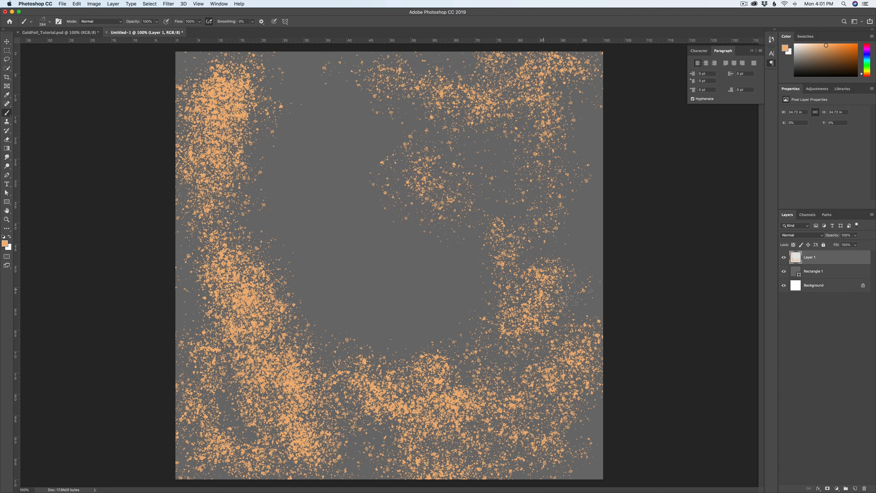
{"action": "mouse_move", "coordinate": [576, 292]}
{"action": "left_mouse_down"}
{"action": "mouse_move", "coordinate": [616, 283]}
{"action": "mouse_move", "coordinate": [593, 297]}
{"action": "mouse_move", "coordinate": [593, 348]}
{"action": "mouse_move", "coordinate": [515, 487]}
{"action": "mouse_move", "coordinate": [569, 414]}
{"action": "mouse_move", "coordinate": [490, 456]}
{"action": "mouse_move", "coordinate": [593, 477]}
{"action": "left_mouse_up"}
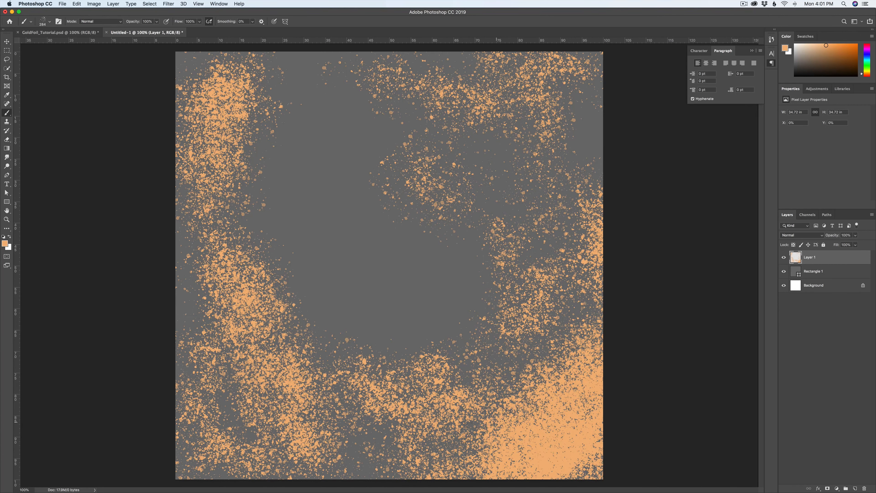
{"action": "mouse_move", "coordinate": [328, 321]}
{"action": "left_mouse_down"}
{"action": "mouse_move", "coordinate": [286, 159]}
{"action": "mouse_move", "coordinate": [210, 228]}
{"action": "mouse_move", "coordinate": [186, 286]}
{"action": "mouse_move", "coordinate": [215, 461]}
{"action": "left_mouse_up"}
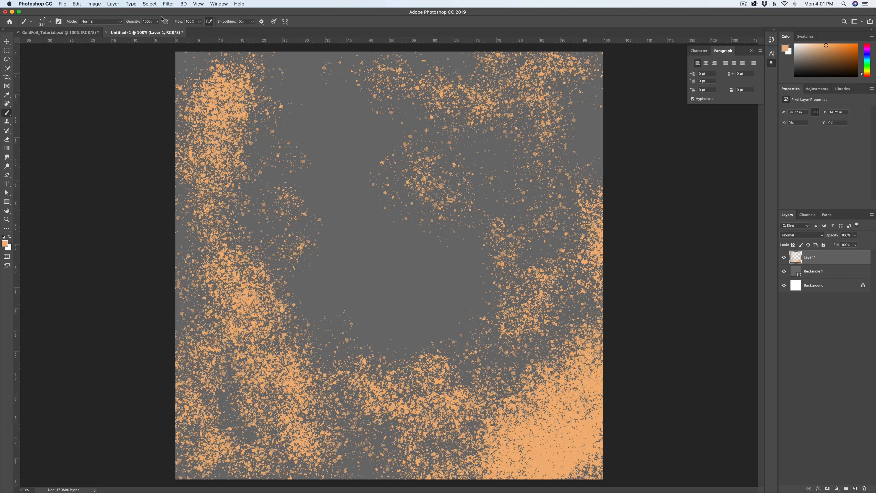
Step: Lower the brush opacity to 38% and paint fainter orange spatter inward around the empty centre and over the lower-left area
{"action": "left_click", "coordinate": [156, 21]}
{"action": "left_click_drag", "start_coordinate": [154, 29], "coordinate": [137, 30]}
{"action": "mouse_move", "coordinate": [282, 118]}
{"action": "left_mouse_down"}
{"action": "mouse_move", "coordinate": [284, 202]}
{"action": "mouse_move", "coordinate": [459, 279]}
{"action": "mouse_move", "coordinate": [526, 138]}
{"action": "mouse_move", "coordinate": [460, 305]}
{"action": "mouse_move", "coordinate": [418, 278]}
{"action": "mouse_move", "coordinate": [455, 223]}
{"action": "mouse_move", "coordinate": [451, 114]}
{"action": "mouse_move", "coordinate": [395, 142]}
{"action": "mouse_move", "coordinate": [355, 121]}
{"action": "left_mouse_up"}
{"action": "mouse_move", "coordinate": [550, 138]}
{"action": "left_mouse_down"}
{"action": "mouse_move", "coordinate": [560, 157]}
{"action": "mouse_move", "coordinate": [585, 148]}
{"action": "left_mouse_up"}
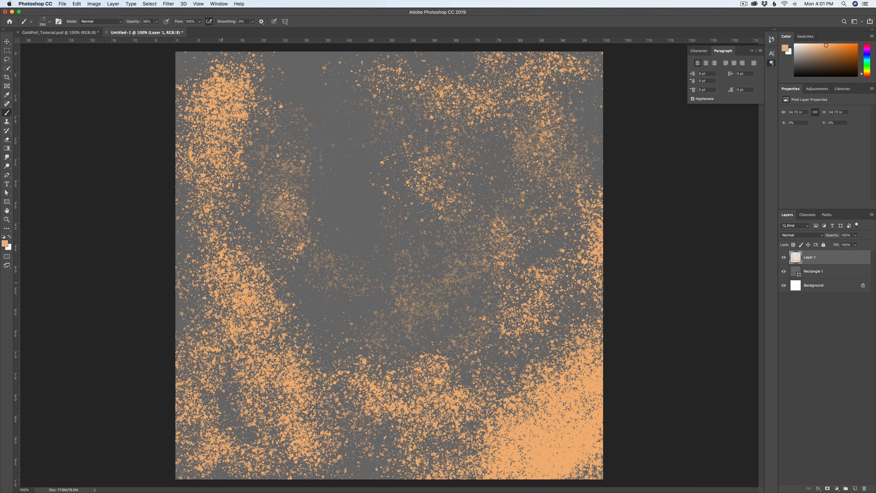
{"action": "mouse_move", "coordinate": [221, 282]}
{"action": "left_mouse_down"}
{"action": "mouse_move", "coordinate": [248, 408]}
{"action": "mouse_move", "coordinate": [355, 434]}
{"action": "left_mouse_up"}
Step: Add another layer on top and set the brush's foreground colour to mid grey #7f7f7f
{"action": "left_click", "coordinate": [855, 488]}
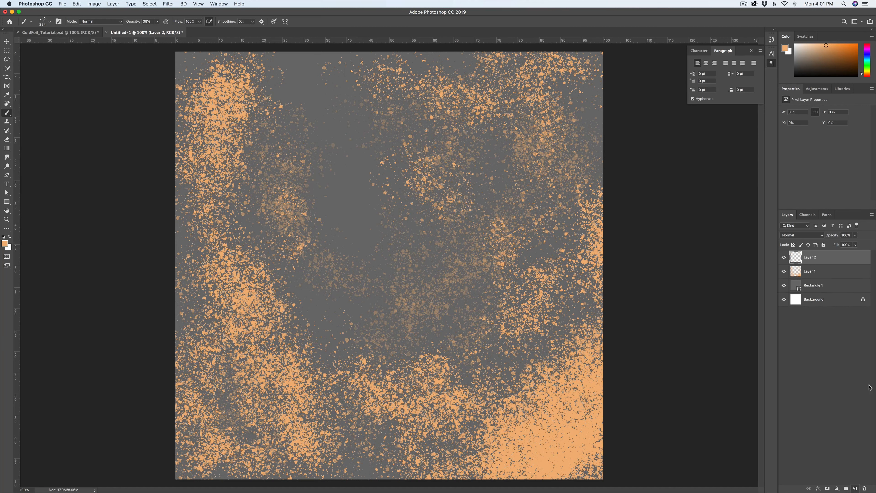
{"action": "left_click", "coordinate": [4, 244]}
{"action": "left_click", "coordinate": [541, 312]}
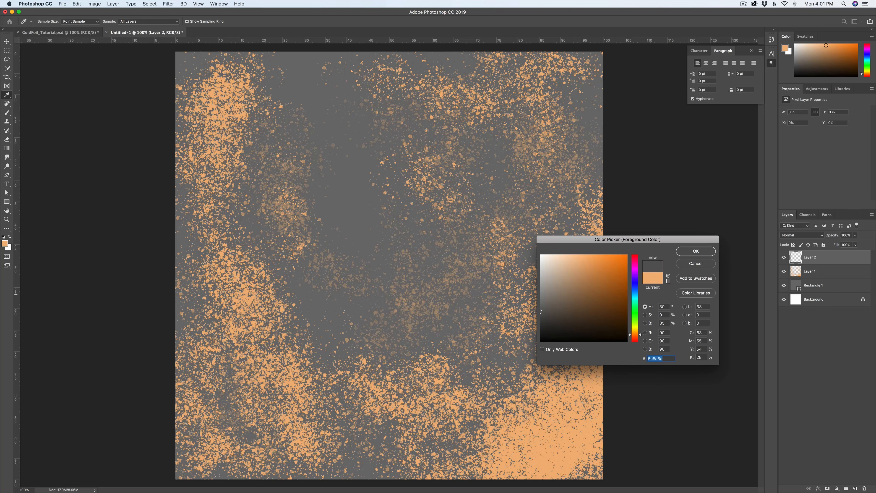
{"action": "left_click_drag", "start_coordinate": [533, 313], "coordinate": [526, 298]}
{"action": "left_click", "coordinate": [695, 250]}
{"action": "key", "text": "b"}
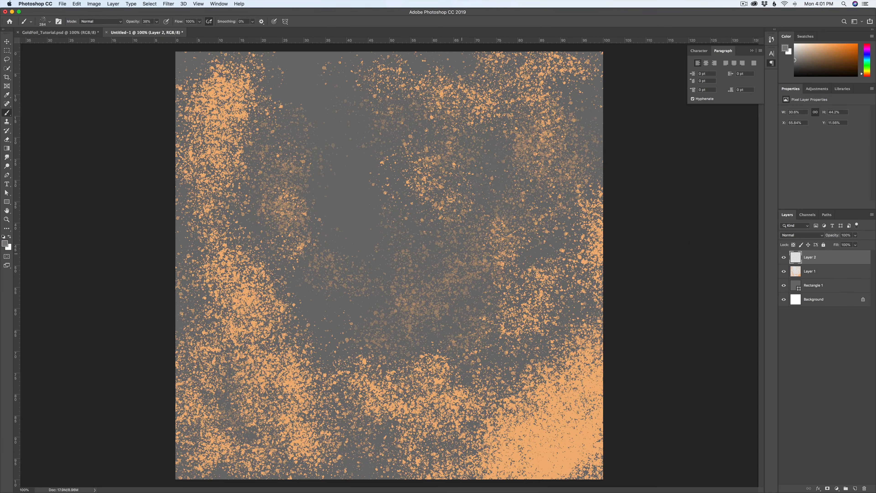
Step: Set the brush opacity to 100% and paint grey spatter through the centre and over parts of the orange areas
{"action": "key", "text": "0"}
{"action": "mouse_move", "coordinate": [332, 209]}
{"action": "left_mouse_down"}
{"action": "mouse_move", "coordinate": [312, 210]}
{"action": "mouse_move", "coordinate": [234, 304]}
{"action": "mouse_move", "coordinate": [459, 311]}
{"action": "left_mouse_up"}
{"action": "left_click_drag", "start_coordinate": [515, 229], "coordinate": [465, 112]}
{"action": "mouse_move", "coordinate": [433, 197]}
{"action": "left_mouse_down"}
{"action": "mouse_move", "coordinate": [376, 203]}
{"action": "mouse_move", "coordinate": [386, 393]}
{"action": "left_mouse_up"}
{"action": "mouse_move", "coordinate": [586, 341]}
{"action": "left_mouse_down"}
{"action": "mouse_move", "coordinate": [580, 369]}
{"action": "mouse_move", "coordinate": [528, 411]}
{"action": "left_mouse_up"}
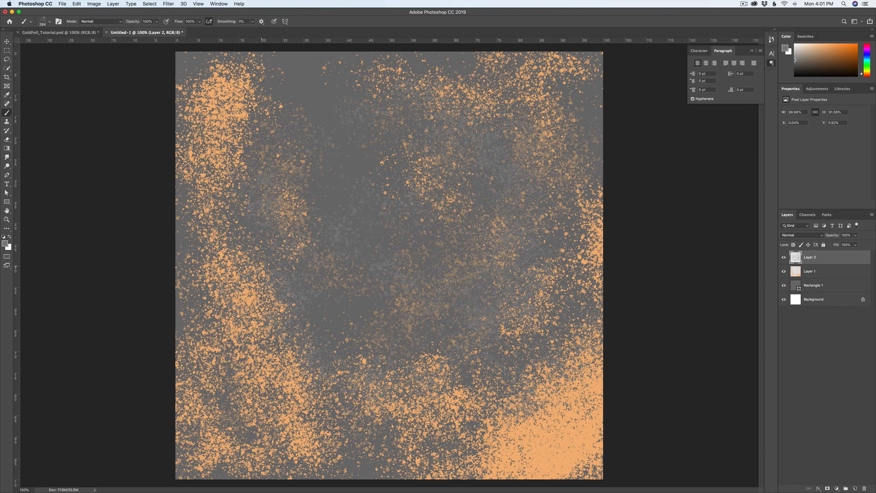
Step: Add a third paint layer and set the brush's foreground colour to reddish orange #f19571
{"action": "left_click", "coordinate": [854, 488]}
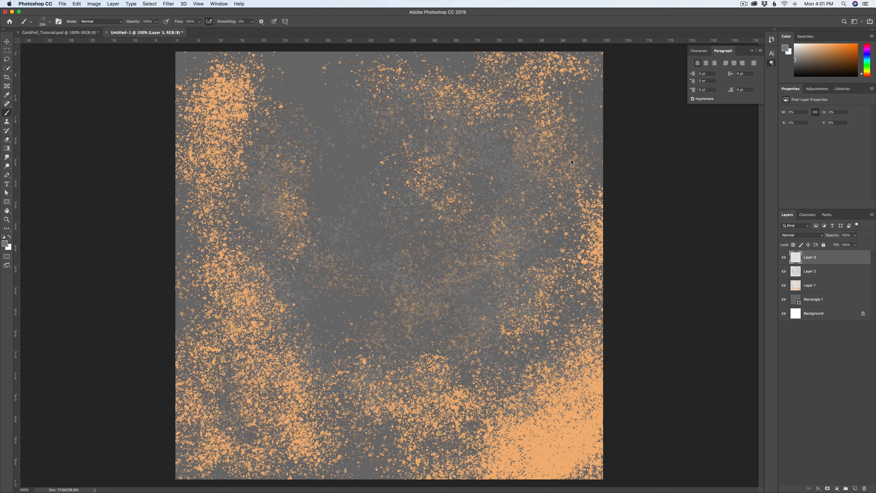
{"action": "left_click", "coordinate": [5, 243]}
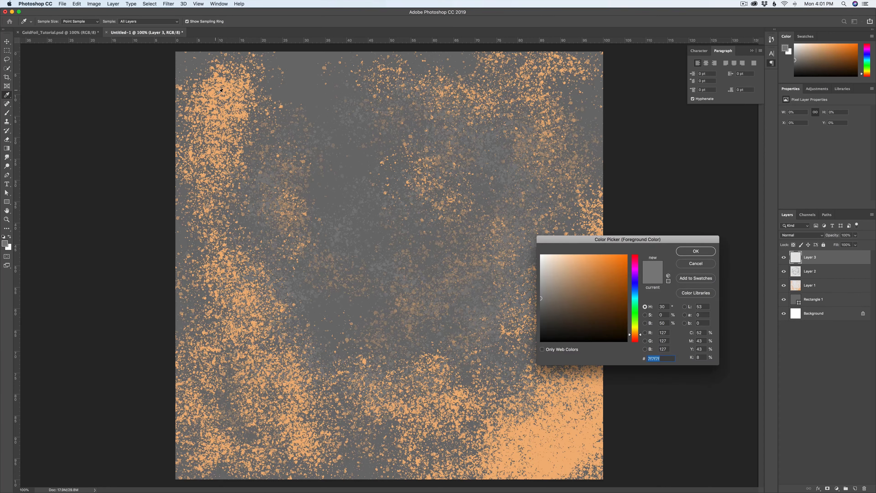
{"action": "left_click", "coordinate": [213, 89]}
{"action": "left_click_drag", "start_coordinate": [637, 335], "coordinate": [636, 338]}
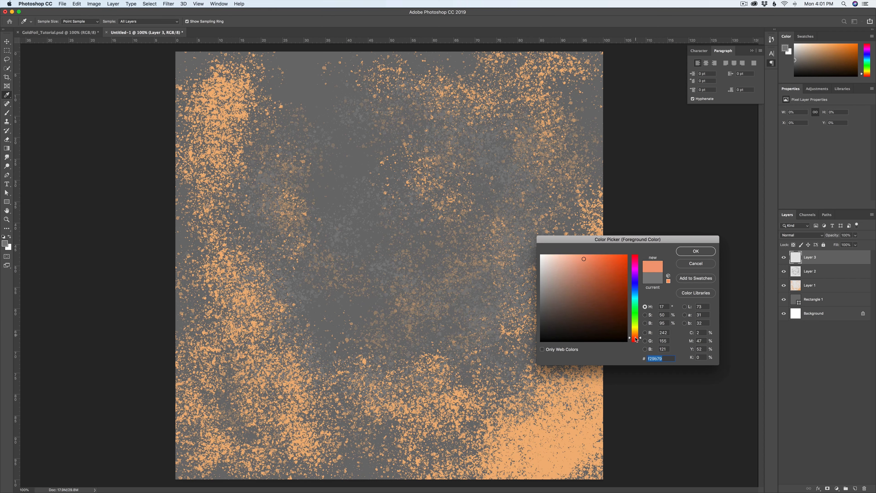
{"action": "left_click", "coordinate": [587, 259]}
{"action": "left_click", "coordinate": [694, 248]}
{"action": "key", "text": "b"}
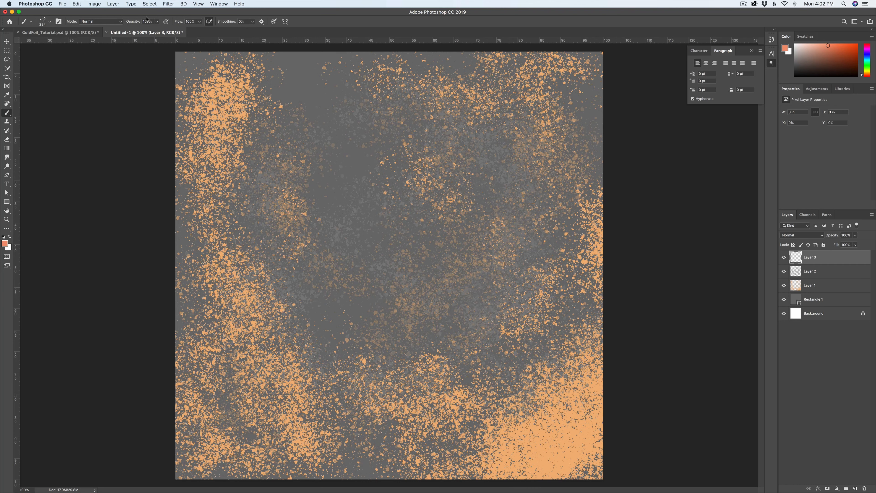
Step: Reduce the brush opacity to 60% and paint reddish orange spatter down the left side, along the bottom and up the right side
{"action": "left_click", "coordinate": [156, 22]}
{"action": "left_click_drag", "start_coordinate": [157, 29], "coordinate": [143, 29]}
{"action": "mouse_move", "coordinate": [228, 94]}
{"action": "left_mouse_down"}
{"action": "mouse_move", "coordinate": [204, 134]}
{"action": "mouse_move", "coordinate": [255, 166]}
{"action": "mouse_move", "coordinate": [215, 355]}
{"action": "left_mouse_up"}
{"action": "mouse_move", "coordinate": [329, 429]}
{"action": "left_mouse_down"}
{"action": "mouse_move", "coordinate": [431, 365]}
{"action": "mouse_move", "coordinate": [397, 352]}
{"action": "mouse_move", "coordinate": [338, 374]}
{"action": "mouse_move", "coordinate": [453, 372]}
{"action": "mouse_move", "coordinate": [474, 411]}
{"action": "mouse_move", "coordinate": [462, 445]}
{"action": "mouse_move", "coordinate": [448, 452]}
{"action": "left_mouse_up"}
{"action": "mouse_move", "coordinate": [531, 407]}
{"action": "left_mouse_down"}
{"action": "mouse_move", "coordinate": [571, 402]}
{"action": "mouse_move", "coordinate": [567, 460]}
{"action": "mouse_move", "coordinate": [569, 246]}
{"action": "mouse_move", "coordinate": [558, 138]}
{"action": "mouse_move", "coordinate": [531, 81]}
{"action": "mouse_move", "coordinate": [488, 149]}
{"action": "left_mouse_up"}
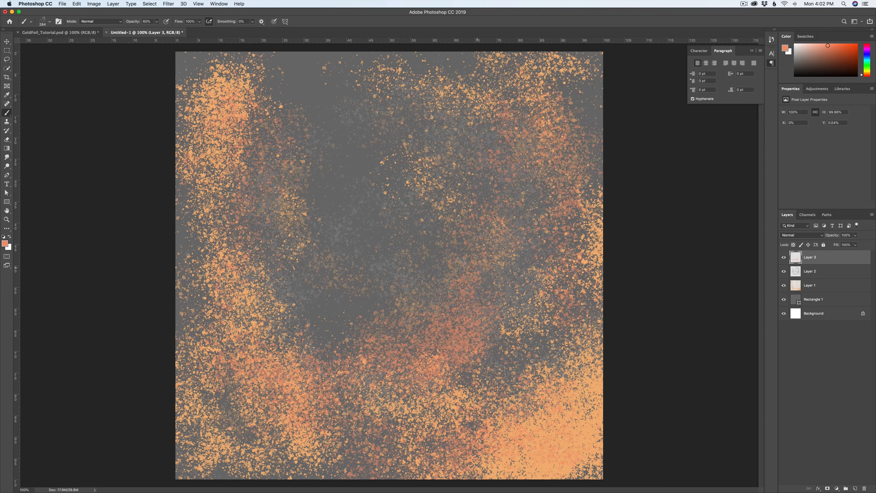
Step: Add a fourth paint layer and set the brush's foreground colour to a lighter neutral grey
{"action": "left_click", "coordinate": [855, 488]}
{"action": "left_click", "coordinate": [5, 244]}
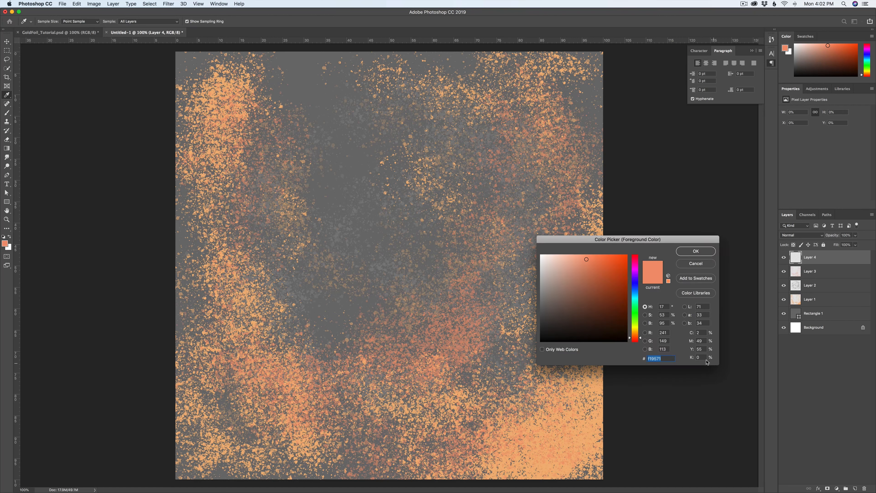
{"action": "left_click_drag", "start_coordinate": [571, 315], "coordinate": [525, 289]}
{"action": "left_click", "coordinate": [696, 251]}
{"action": "key", "text": "b"}
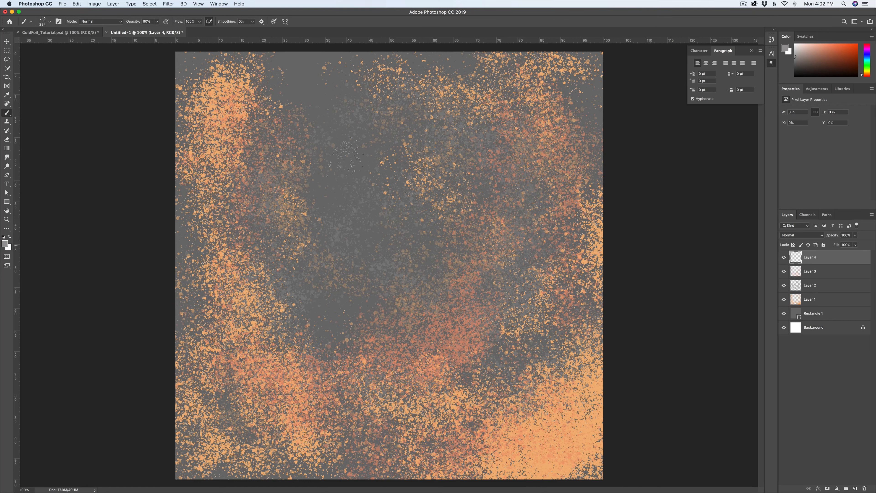
Step: Raise the brush opacity to 79% and paint lighter grey spatter over the centre of the canvas
{"action": "left_click", "coordinate": [156, 21]}
{"action": "left_click_drag", "start_coordinate": [157, 30], "coordinate": [164, 30]}
{"action": "left_click_drag", "start_coordinate": [380, 243], "coordinate": [393, 193]}
{"action": "left_click_drag", "start_coordinate": [341, 214], "coordinate": [388, 316]}
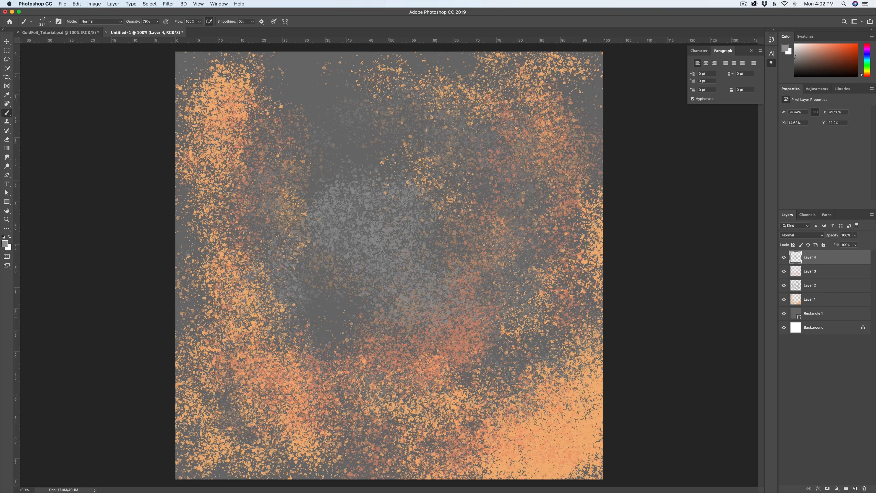
{"action": "mouse_move", "coordinate": [466, 241]}
{"action": "left_mouse_down"}
{"action": "mouse_move", "coordinate": [420, 169]}
{"action": "mouse_move", "coordinate": [367, 300]}
{"action": "mouse_move", "coordinate": [427, 331]}
{"action": "left_mouse_up"}
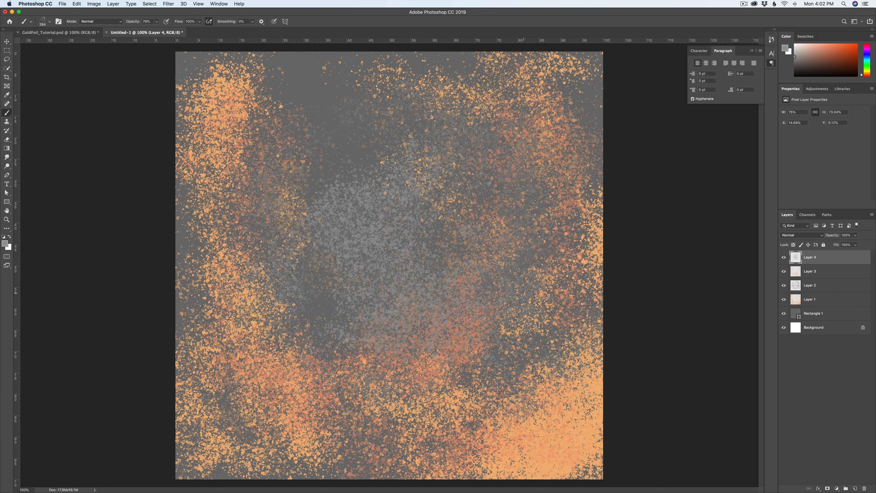
Step: Paint more lighter grey spatter around the canvas centre, and build up the middle with grey spatter on a new fifth paint layer
{"action": "mouse_move", "coordinate": [483, 134]}
{"action": "left_mouse_down"}
{"action": "mouse_move", "coordinate": [393, 127]}
{"action": "mouse_move", "coordinate": [252, 217]}
{"action": "mouse_move", "coordinate": [331, 342]}
{"action": "left_mouse_up"}
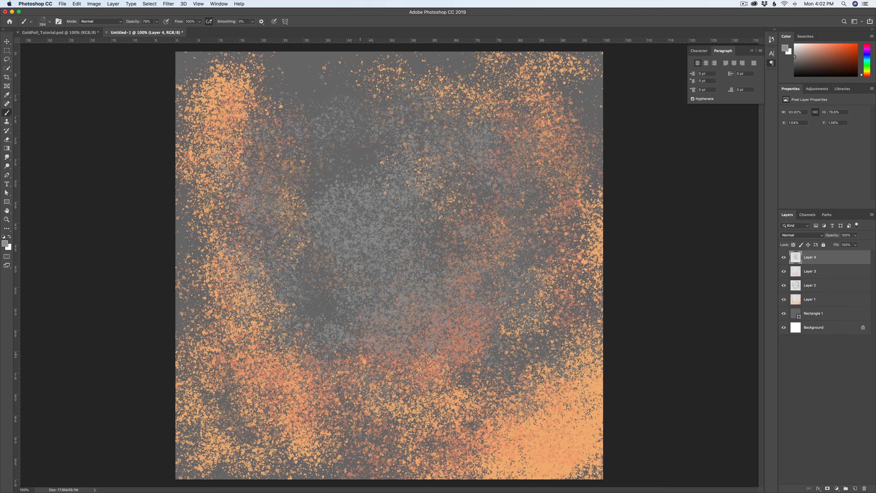
{"action": "left_click", "coordinate": [855, 488]}
{"action": "mouse_move", "coordinate": [357, 188]}
{"action": "left_mouse_down"}
{"action": "mouse_move", "coordinate": [334, 255]}
{"action": "mouse_move", "coordinate": [402, 266]}
{"action": "mouse_move", "coordinate": [333, 335]}
{"action": "mouse_move", "coordinate": [312, 203]}
{"action": "mouse_move", "coordinate": [326, 284]}
{"action": "mouse_move", "coordinate": [516, 261]}
{"action": "left_mouse_up"}
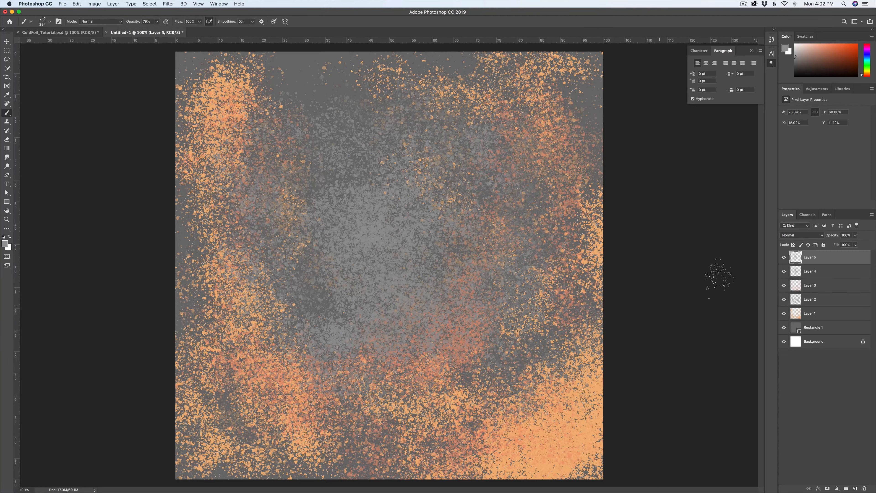
Step: Set the fifth paint layer's blending mode to Screen and paint more grey spatter across it
{"action": "left_click", "coordinate": [794, 235]}
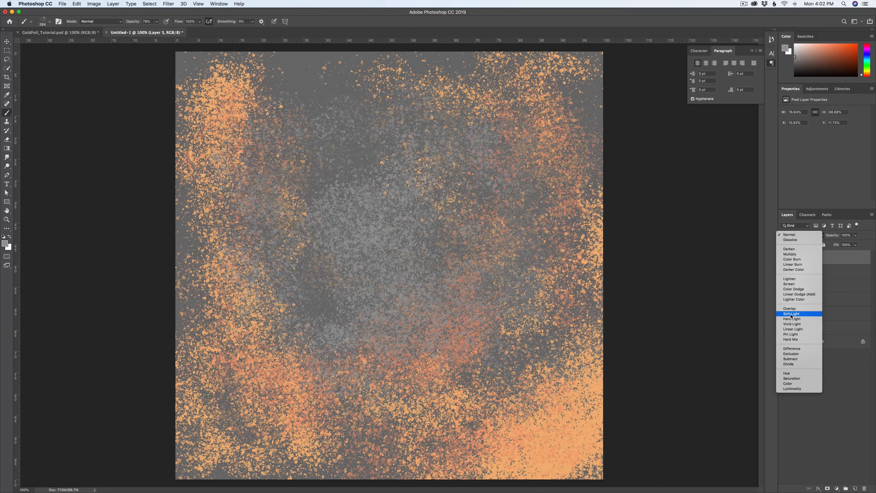
{"action": "left_click", "coordinate": [793, 284]}
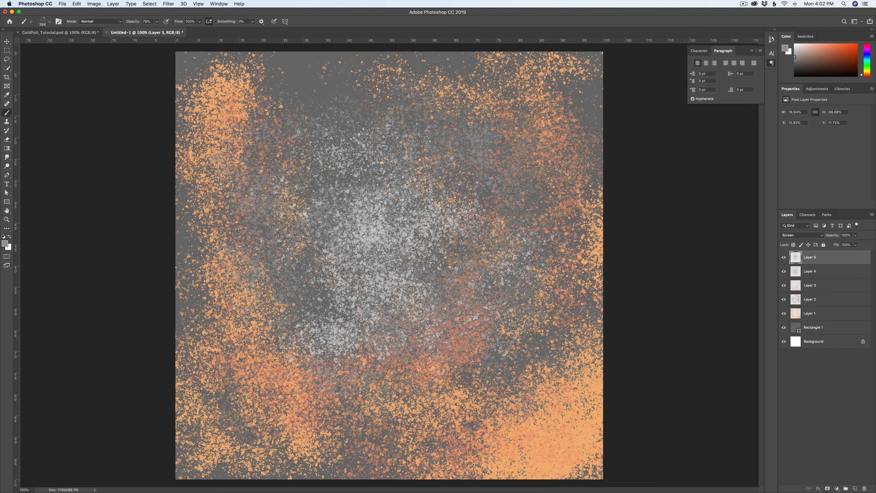
{"action": "mouse_move", "coordinate": [486, 258]}
{"action": "left_mouse_down"}
{"action": "mouse_move", "coordinate": [477, 348]}
{"action": "mouse_move", "coordinate": [431, 176]}
{"action": "mouse_move", "coordinate": [190, 182]}
{"action": "mouse_move", "coordinate": [370, 381]}
{"action": "left_mouse_up"}
Step: Lower the fifth paint layer's opacity to 75% and deselect the layer
{"action": "left_click", "coordinate": [856, 235]}
{"action": "mouse_move", "coordinate": [858, 244]}
{"action": "left_mouse_down"}
{"action": "mouse_move", "coordinate": [839, 244]}
{"action": "mouse_move", "coordinate": [848, 244]}
{"action": "left_mouse_up"}
{"action": "left_click", "coordinate": [812, 404]}
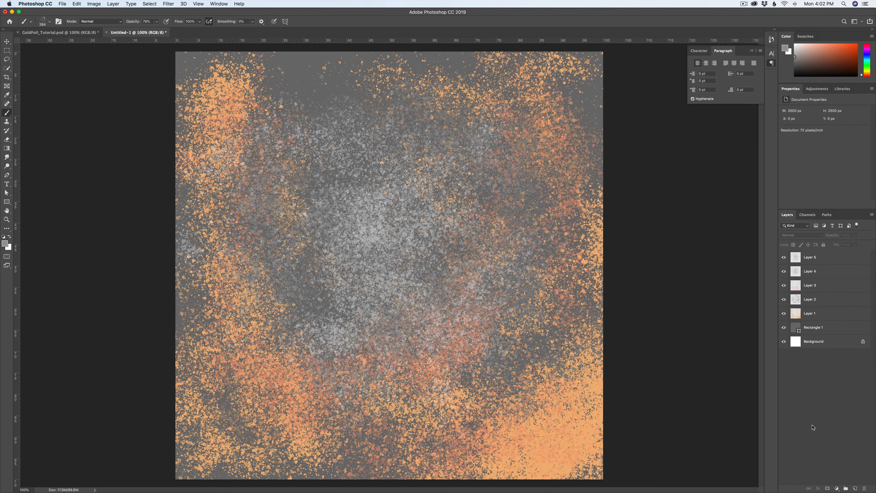
Step: Convert the five paint layers and the grey rectangle into one smart object, and check its editable contents
{"action": "left_click", "coordinate": [816, 258]}
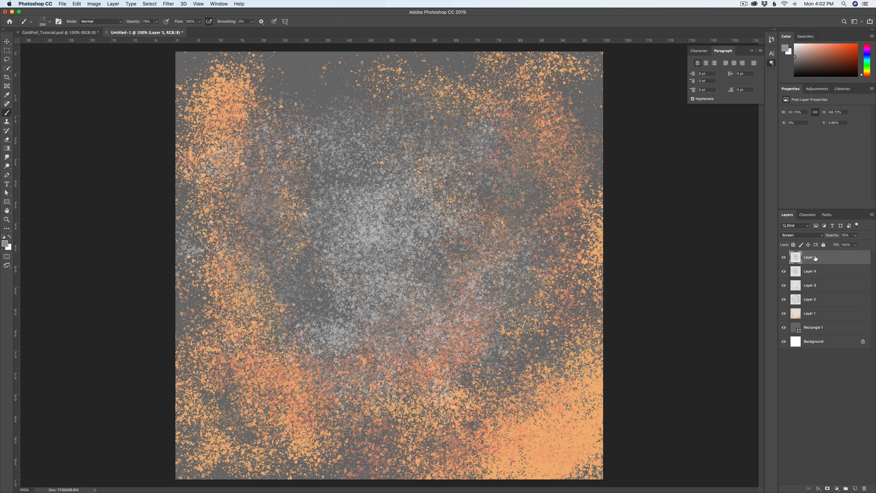
{"action": "left_click", "coordinate": [830, 330], "text": "shift"}
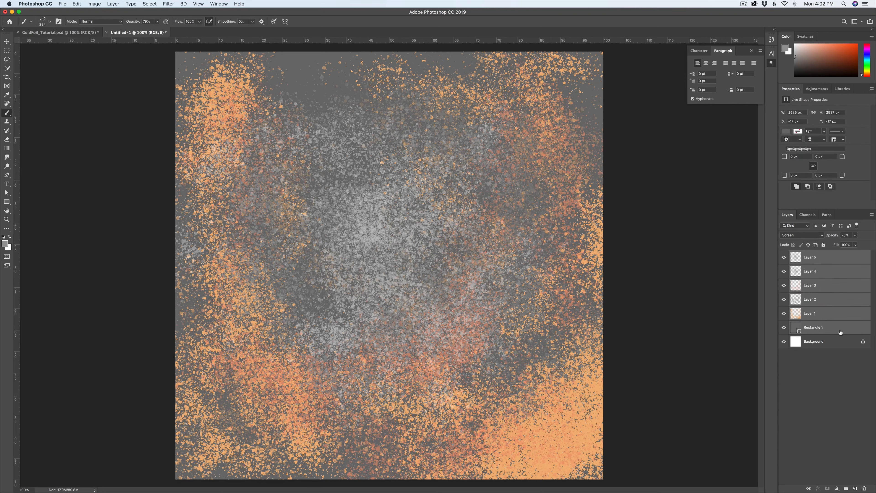
{"action": "right_click", "coordinate": [840, 332]}
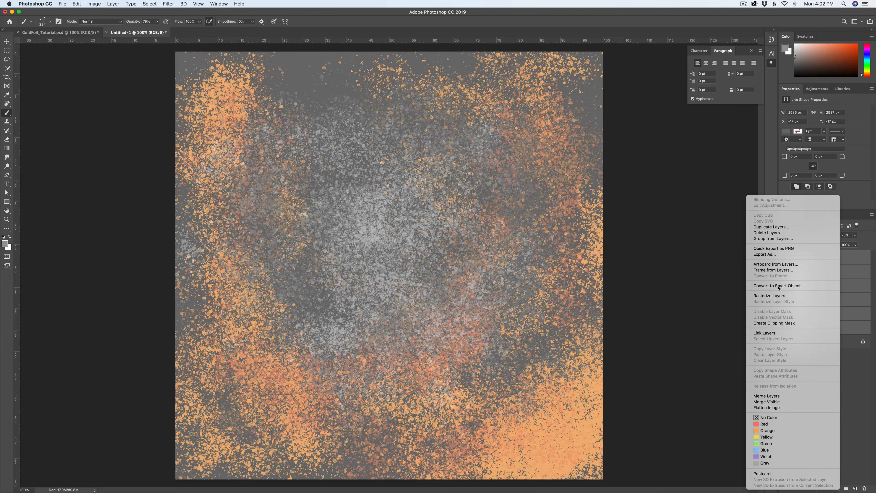
{"action": "left_click", "coordinate": [774, 286]}
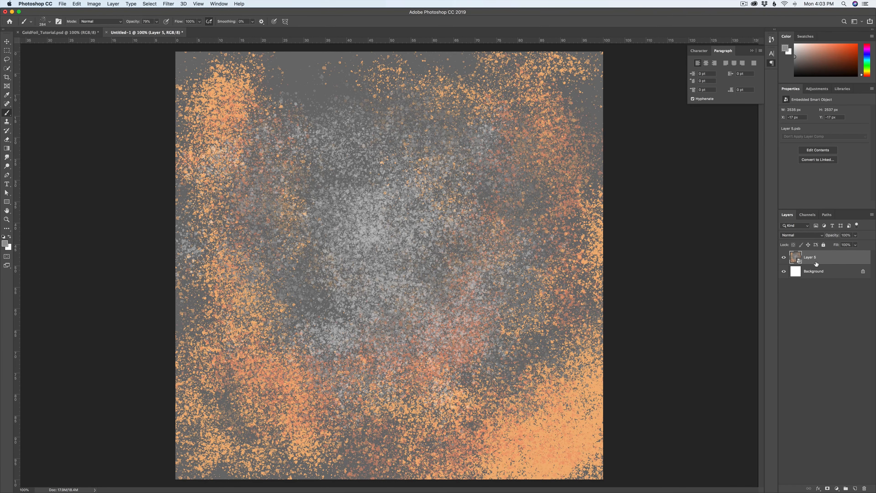
{"action": "double_click", "coordinate": [796, 257]}
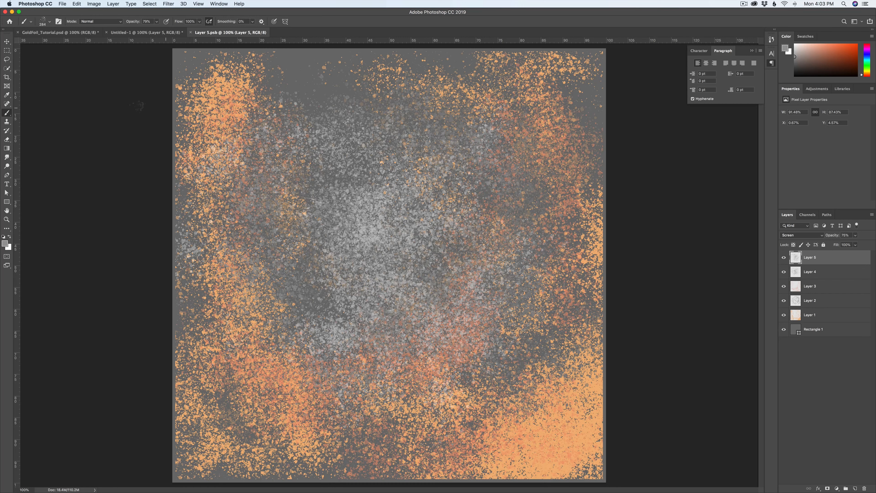
{"action": "key", "text": "super+w"}
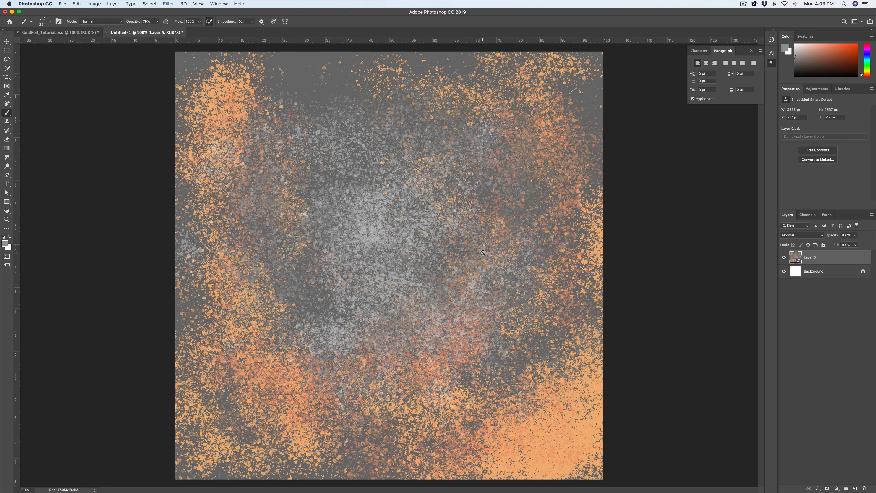
Step: Apply a Crystallize filter with a cell size of 11 to the smart object
{"action": "key", "text": "v"}
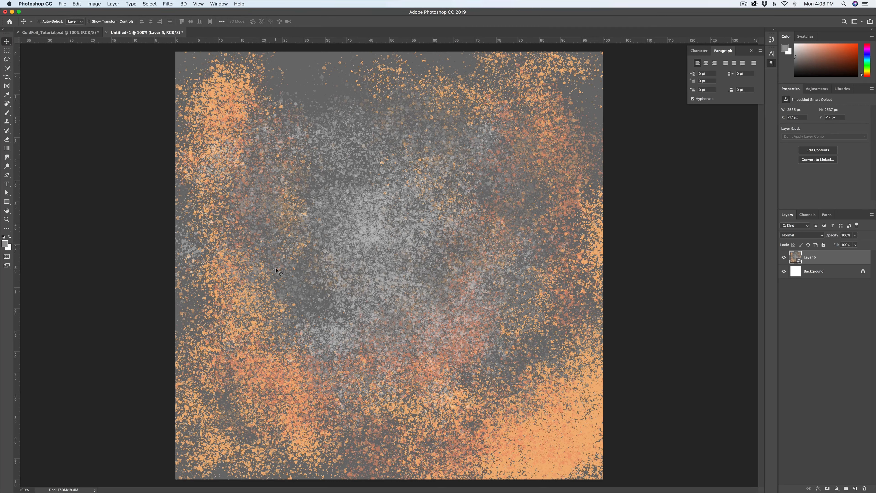
{"action": "left_click", "coordinate": [168, 4]}
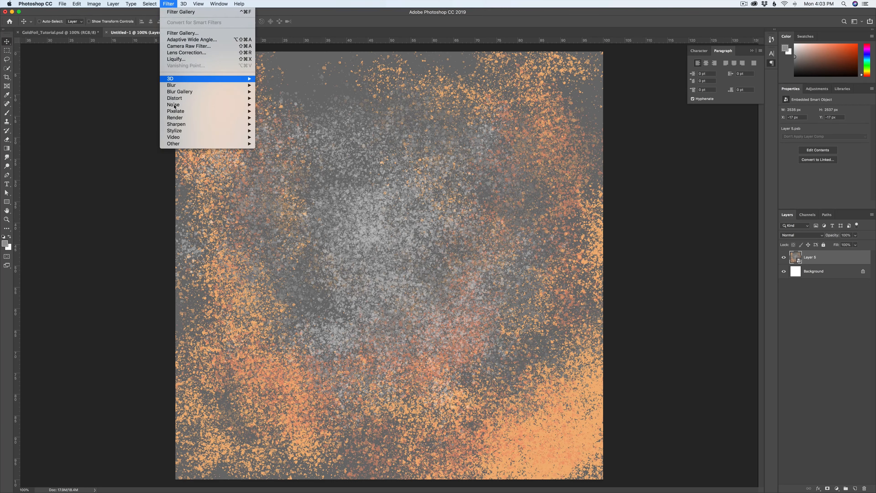
{"action": "mouse_move", "coordinate": [178, 115]}
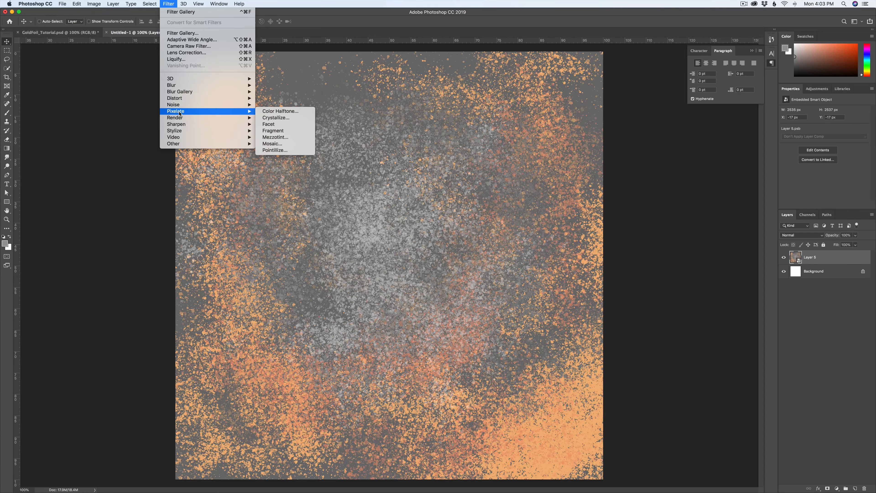
{"action": "left_click", "coordinate": [276, 120]}
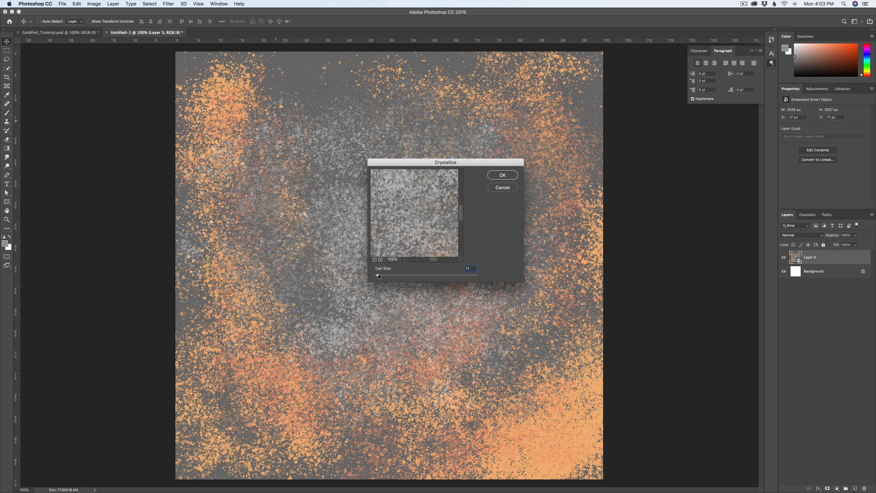
{"action": "mouse_move", "coordinate": [378, 275]}
{"action": "left_mouse_down"}
{"action": "mouse_move", "coordinate": [405, 276]}
{"action": "mouse_move", "coordinate": [378, 276]}
{"action": "left_mouse_up"}
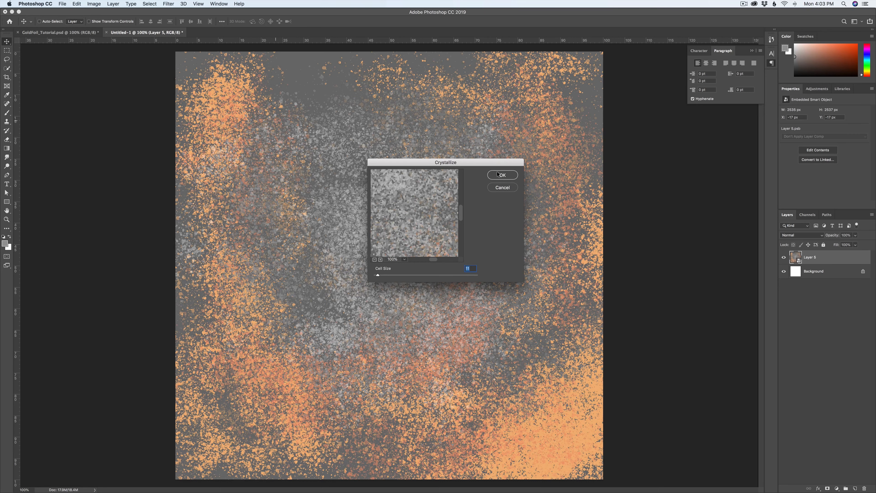
{"action": "left_click", "coordinate": [503, 176]}
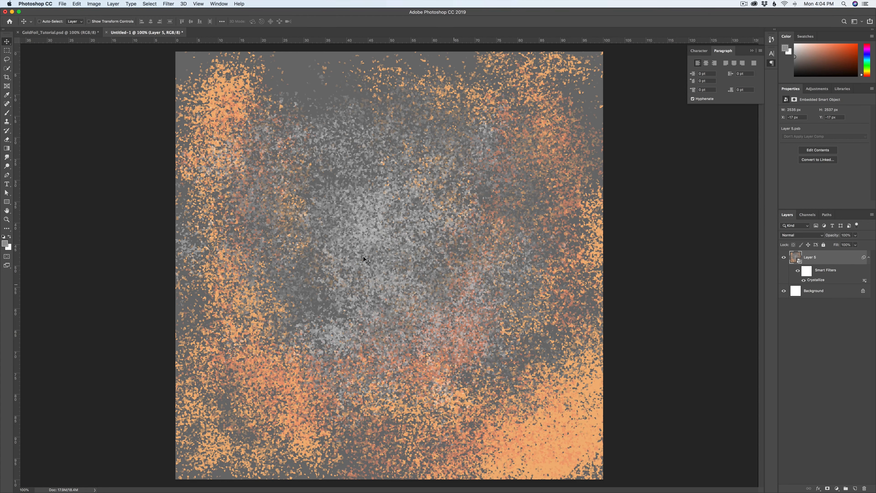
Step: Open the Filter Gallery's Ocean Ripple effect for the smart object, compare large and small ripples, and set Ripple Size to 5
{"action": "left_click", "coordinate": [166, 2]}
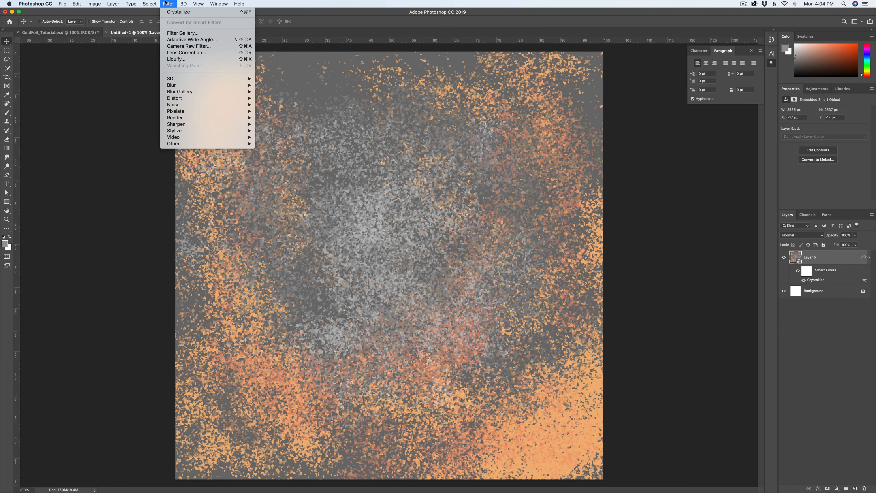
{"action": "left_click", "coordinate": [176, 34]}
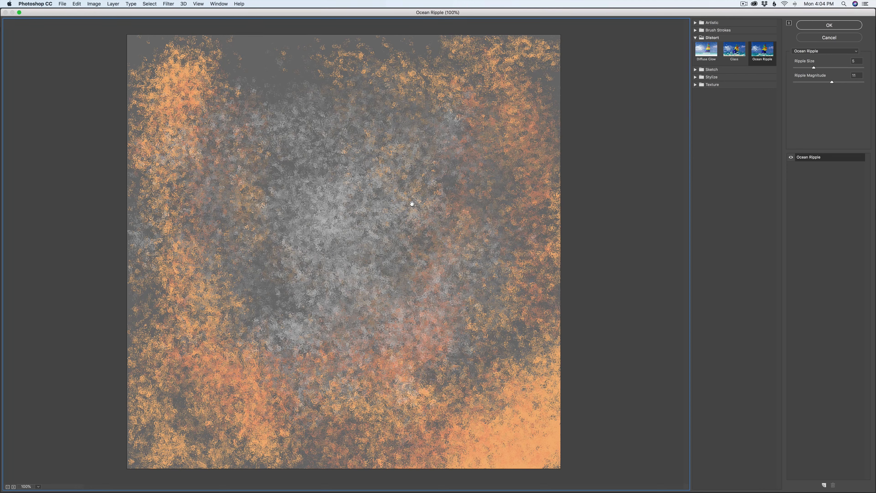
{"action": "left_click", "coordinate": [695, 37]}
{"action": "left_click", "coordinate": [695, 37]}
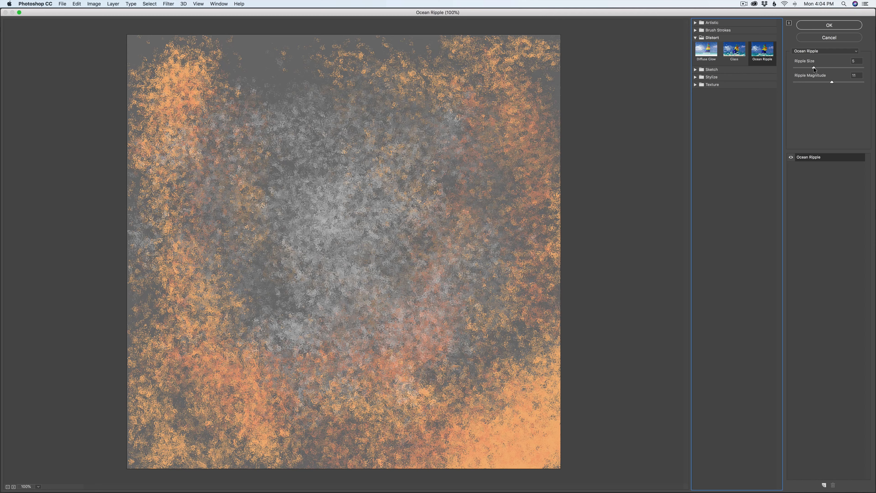
{"action": "left_click_drag", "start_coordinate": [813, 68], "coordinate": [862, 69]}
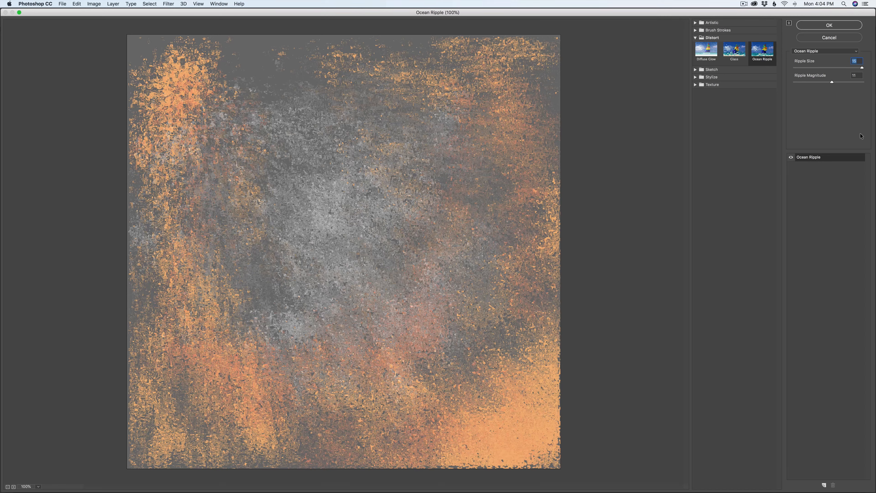
{"action": "left_click_drag", "start_coordinate": [862, 68], "coordinate": [790, 68]}
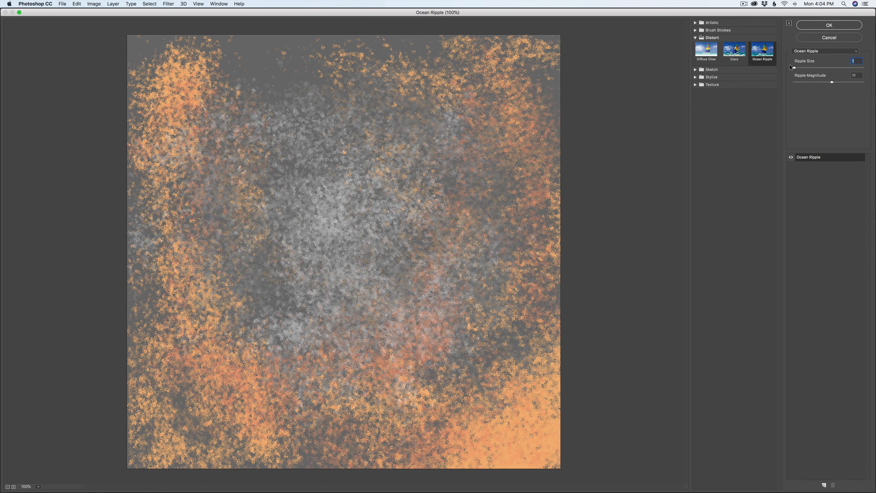
{"action": "left_click_drag", "start_coordinate": [794, 67], "coordinate": [813, 68]}
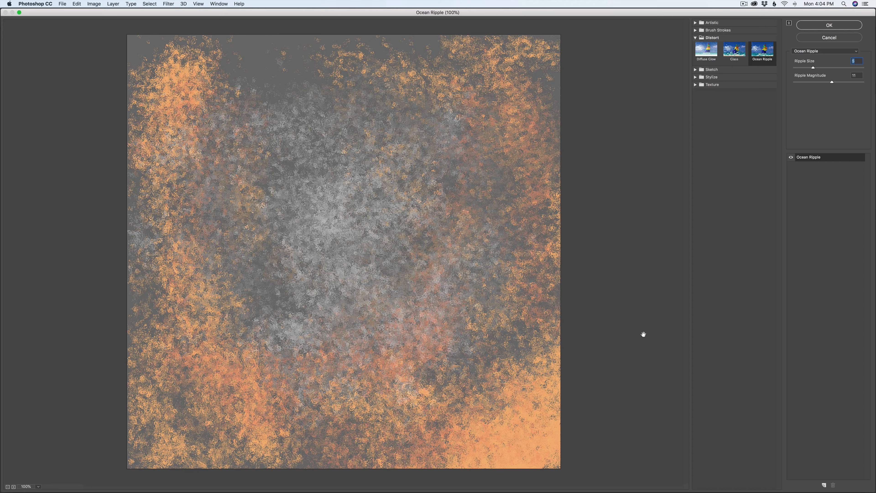
Step: Compare the lowest and highest Ripple Magnitude, set it to 11, and apply the Ocean Ripple filter
{"action": "left_click_drag", "start_coordinate": [832, 82], "coordinate": [783, 83]}
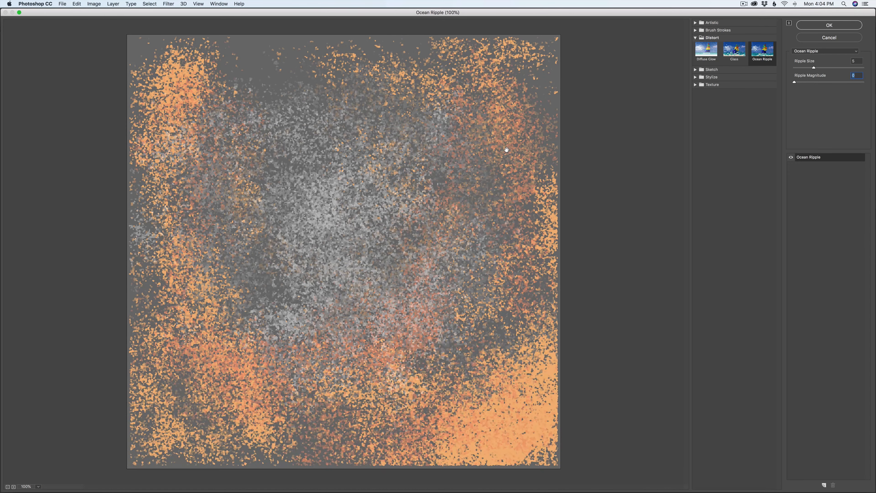
{"action": "left_click_drag", "start_coordinate": [797, 84], "coordinate": [864, 83]}
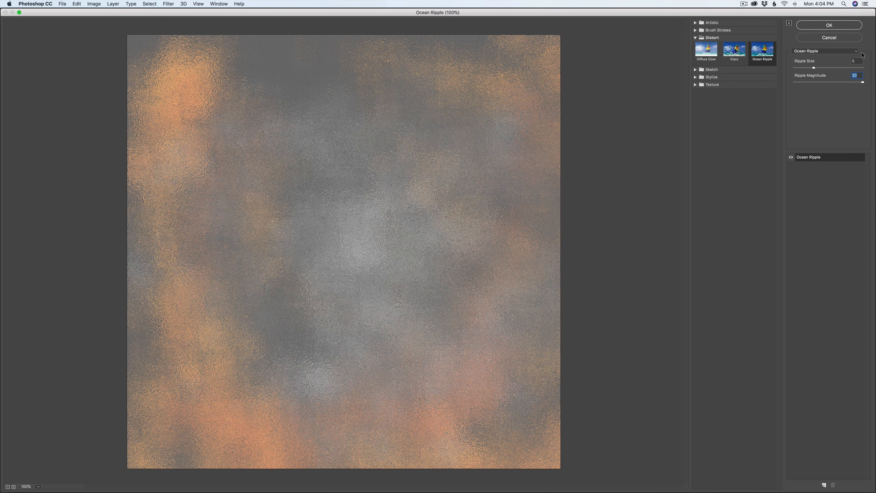
{"action": "left_click", "coordinate": [831, 83]}
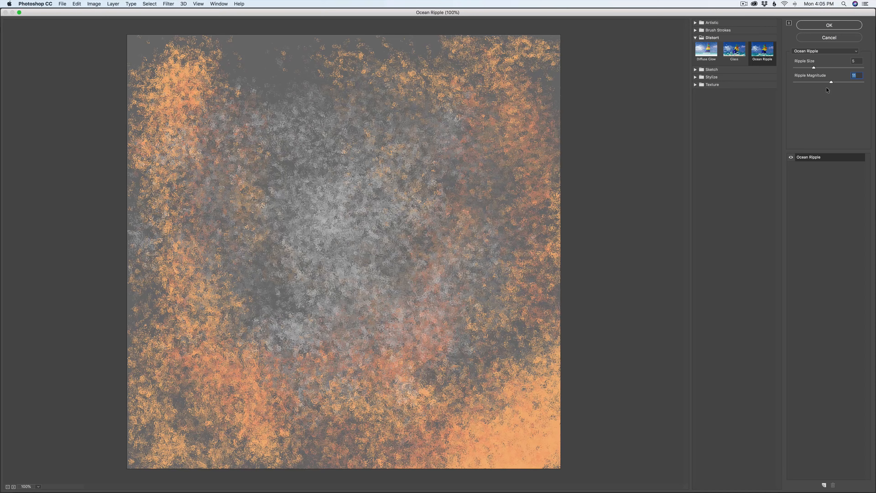
{"action": "left_click", "coordinate": [829, 24]}
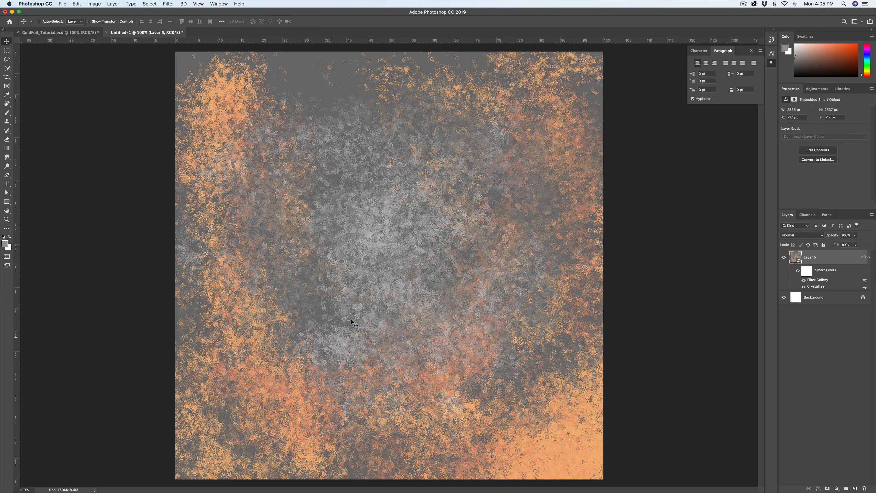
Step: Add an empty layer above the smart object and remove the middle colour stop from the Gradient tool's gradient
{"action": "left_click", "coordinate": [867, 257]}
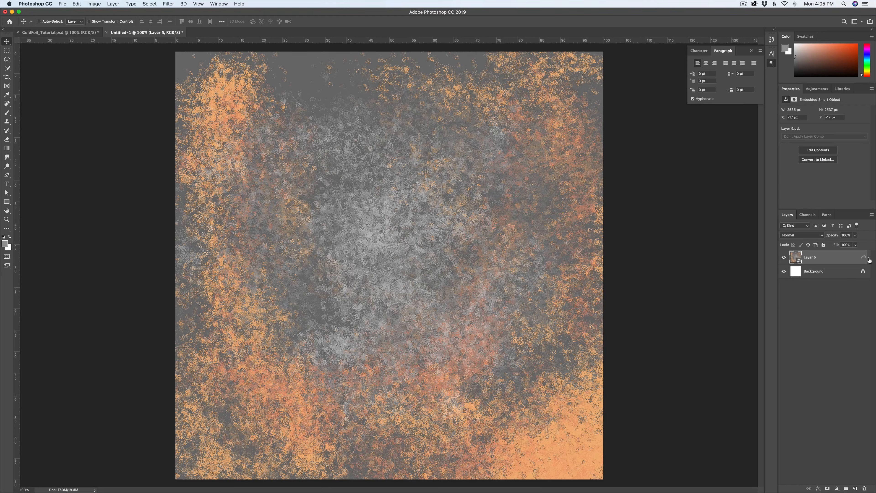
{"action": "left_click", "coordinate": [855, 488]}
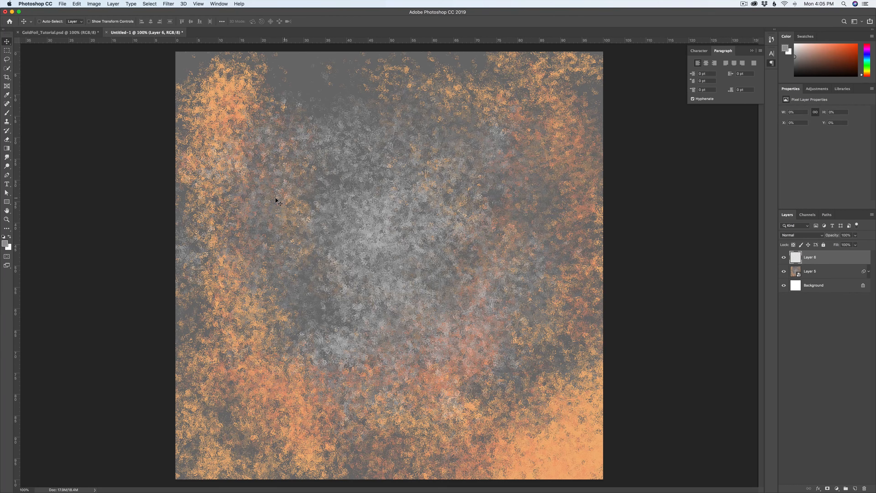
{"action": "key", "text": "g"}
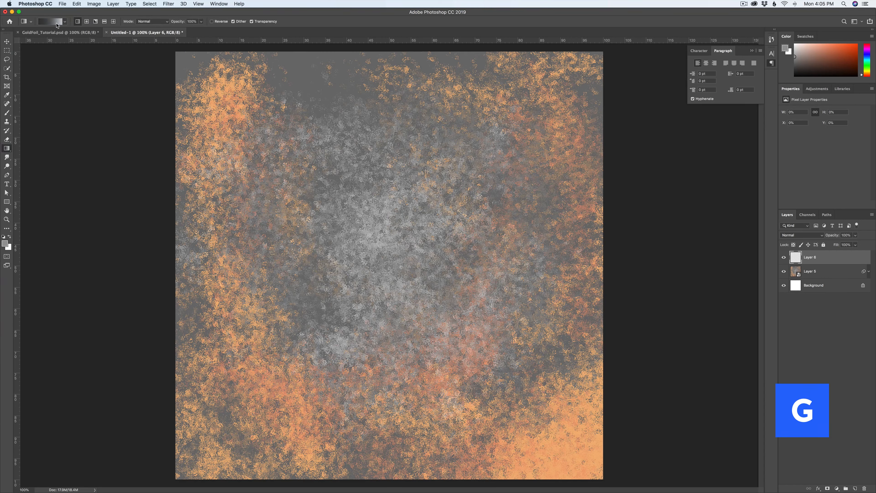
{"action": "left_click", "coordinate": [57, 23]}
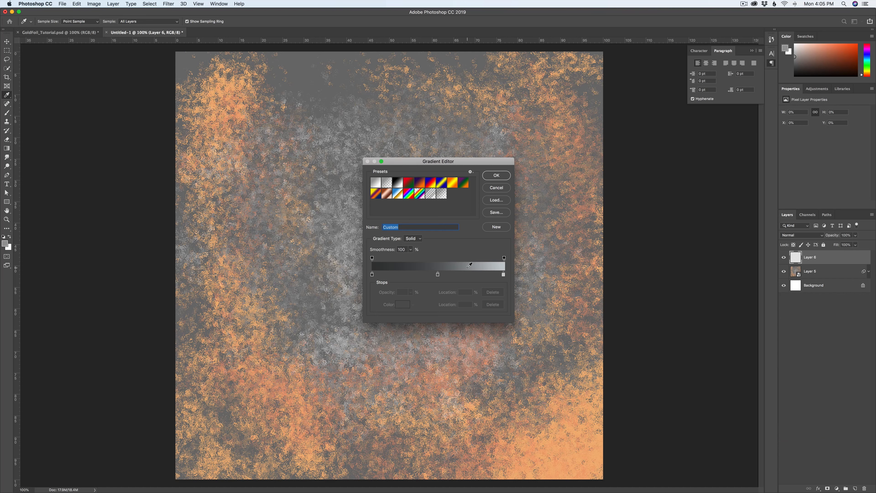
{"action": "left_click_drag", "start_coordinate": [438, 275], "coordinate": [439, 293]}
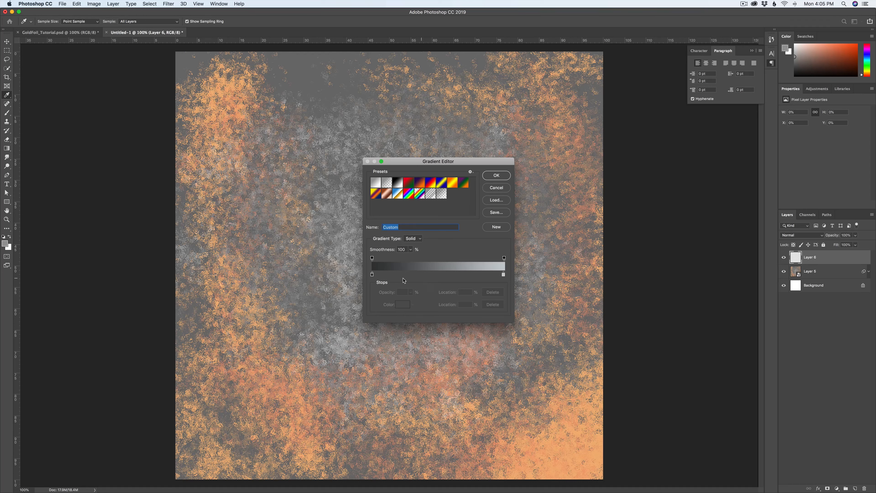
Step: Set the gradient's starting colour stop to orange #f1a876 sampled from the canvas
{"action": "left_click", "coordinate": [372, 274]}
{"action": "left_click", "coordinate": [400, 304]}
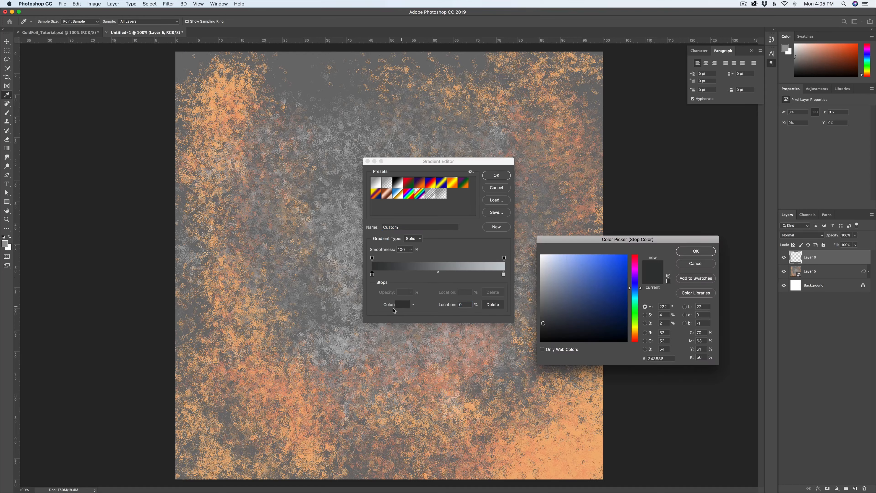
{"action": "left_click", "coordinate": [266, 364]}
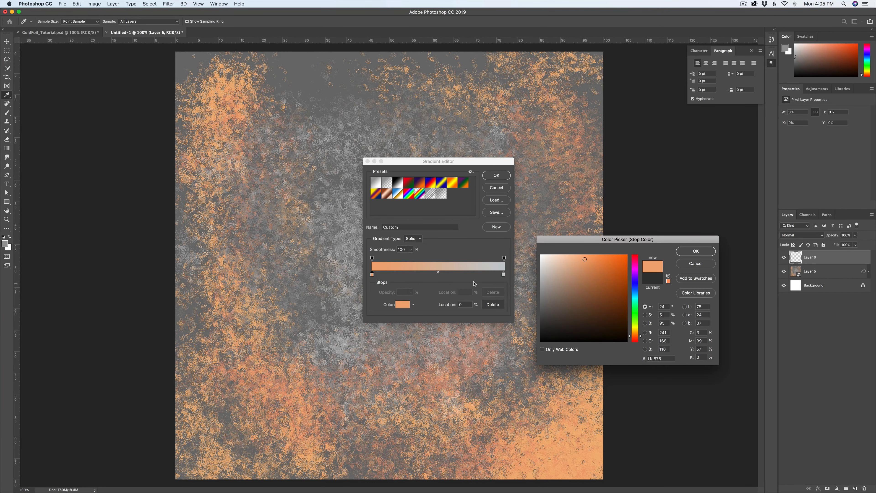
{"action": "left_click", "coordinate": [687, 256]}
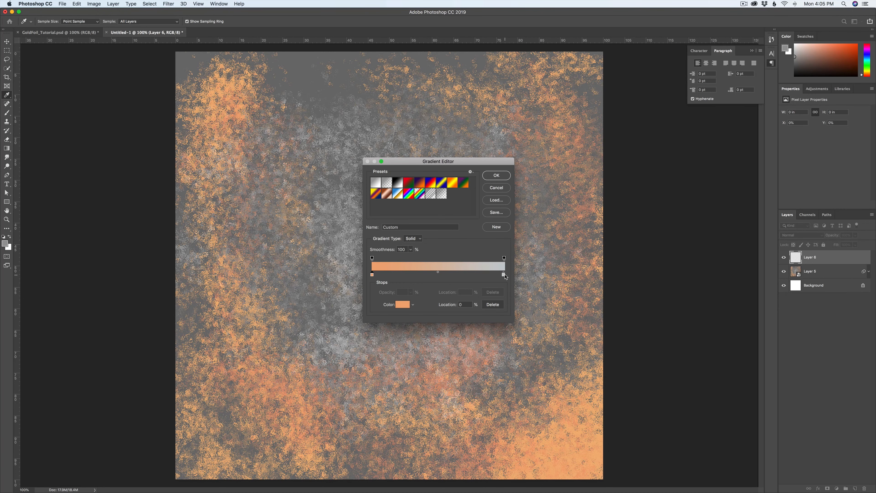
Step: Set the gradient's end colour stop to light orange #efc195 and accept the gradient
{"action": "left_click_drag", "start_coordinate": [504, 274], "coordinate": [502, 275]}
{"action": "left_click", "coordinate": [254, 337]}
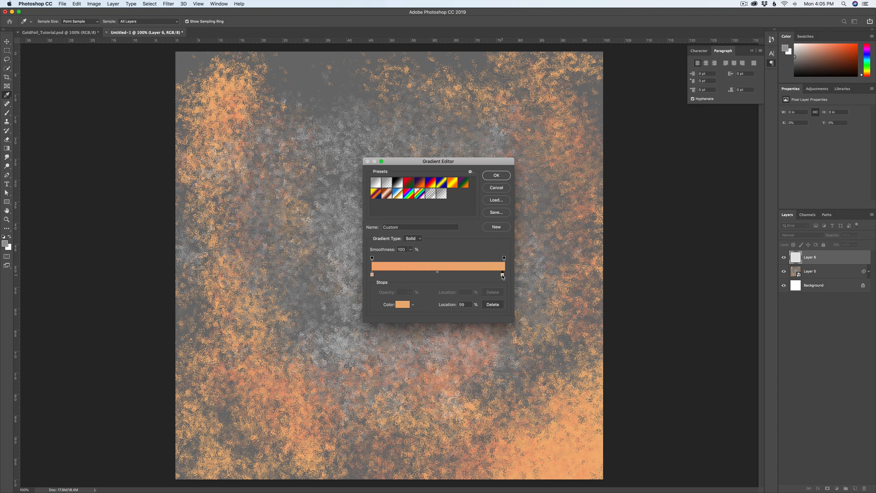
{"action": "left_click_drag", "start_coordinate": [503, 275], "coordinate": [502, 275]}
{"action": "left_click", "coordinate": [402, 305]}
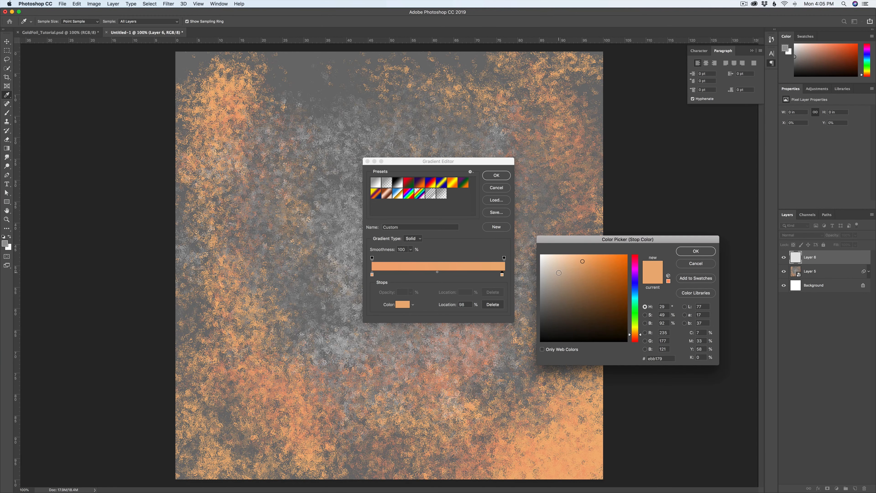
{"action": "left_click", "coordinate": [572, 259]}
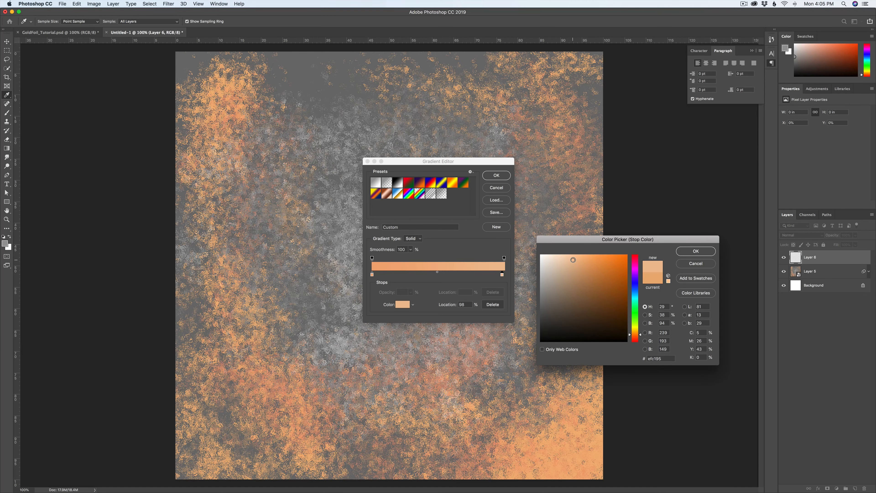
{"action": "left_click", "coordinate": [695, 251]}
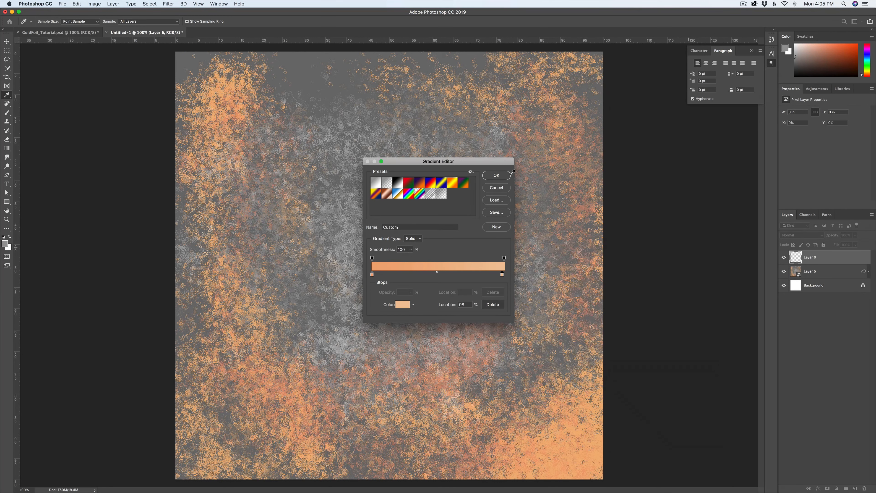
{"action": "left_click", "coordinate": [500, 176]}
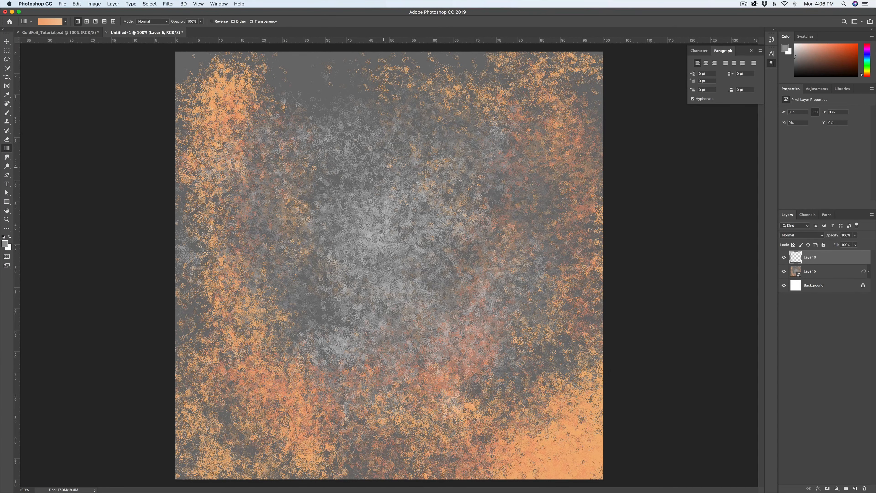
Step: Try vertical and diagonal linear gradients and a radial gradient on Layer 6
{"action": "key", "text": "super+minus"}
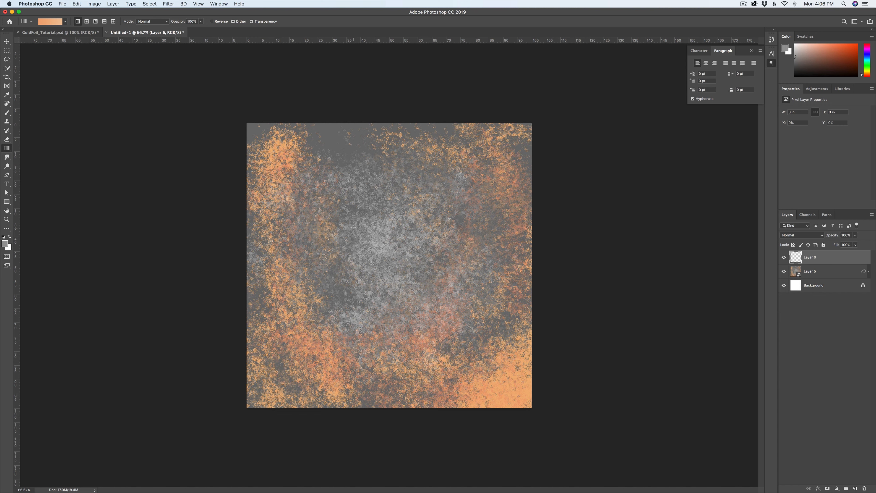
{"action": "key", "text": "g"}
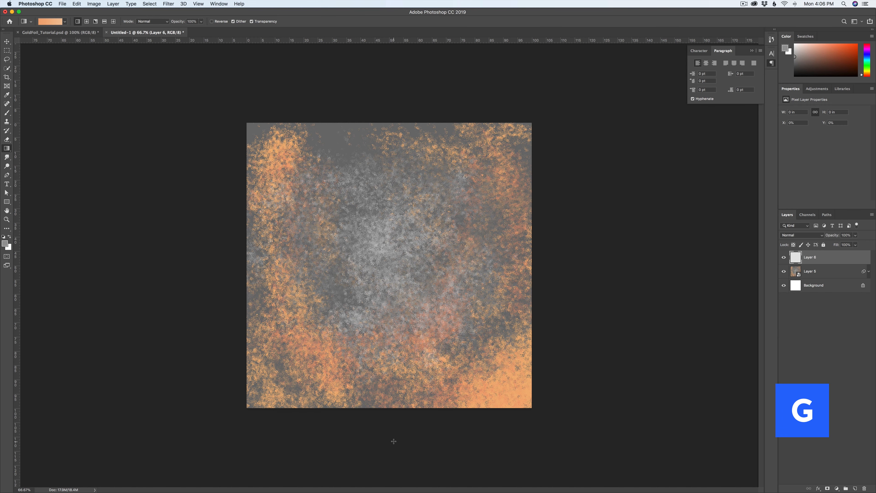
{"action": "left_click_drag", "start_coordinate": [394, 441], "coordinate": [392, 236]}
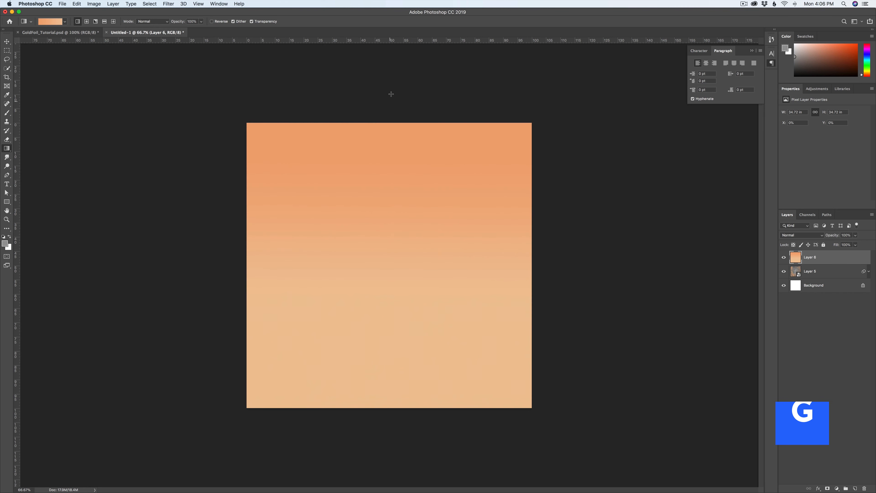
{"action": "left_click_drag", "start_coordinate": [392, 87], "coordinate": [369, 441]}
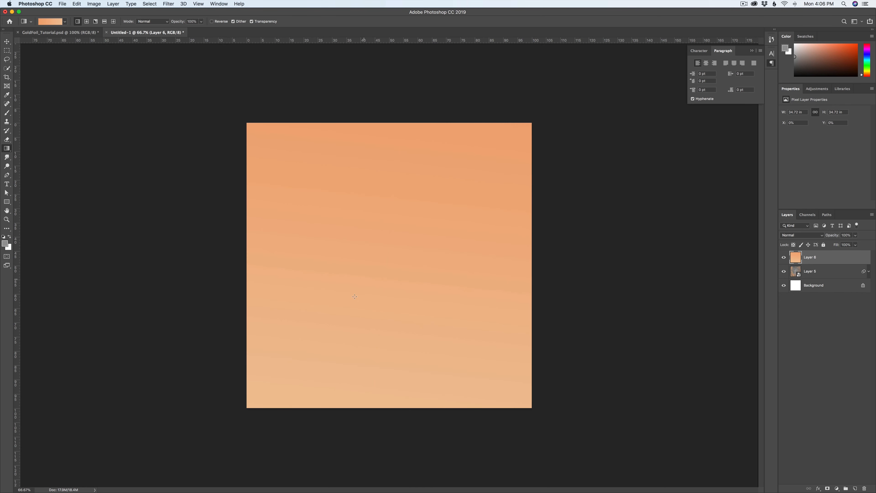
{"action": "left_click_drag", "start_coordinate": [524, 59], "coordinate": [229, 443]}
{"action": "left_click_drag", "start_coordinate": [558, 72], "coordinate": [229, 412]}
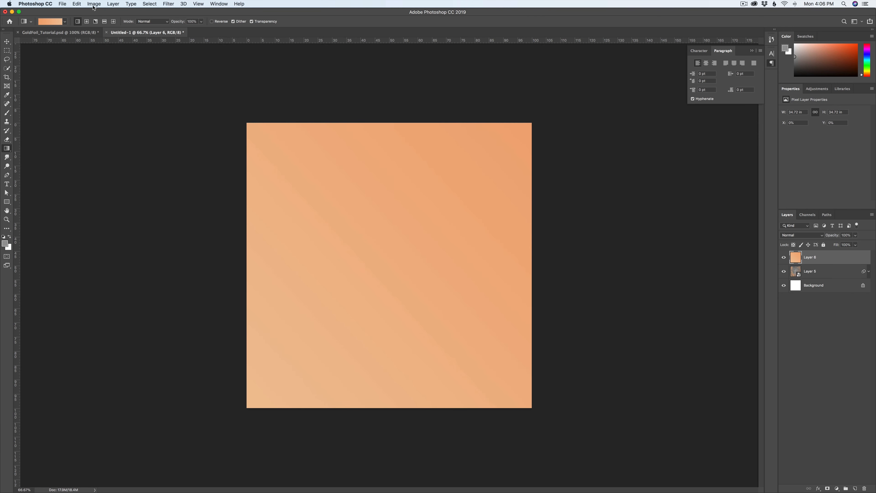
{"action": "left_click", "coordinate": [86, 22]}
{"action": "left_click_drag", "start_coordinate": [409, 75], "coordinate": [391, 363]}
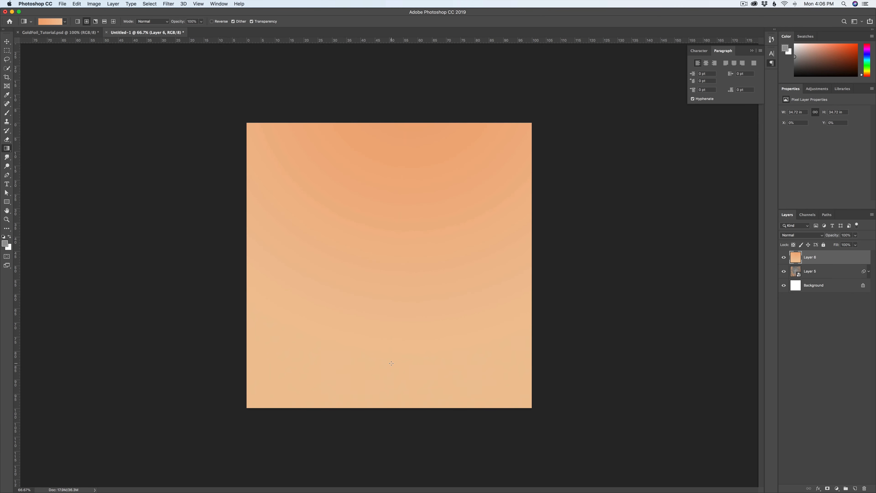
Step: Fill Layer 6 with a linear gradient running diagonally from upper right to lower left, and set its blend mode to Color
{"action": "left_click", "coordinate": [78, 22]}
{"action": "left_click_drag", "start_coordinate": [490, 71], "coordinate": [289, 478]}
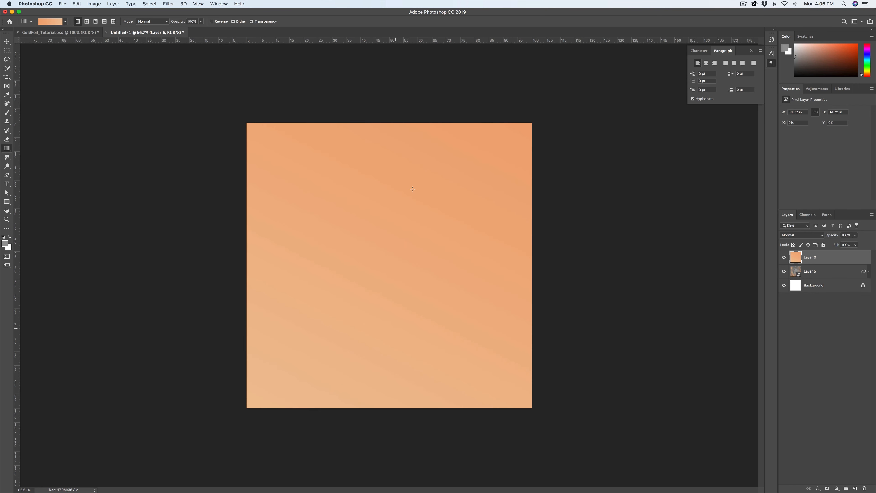
{"action": "left_click", "coordinate": [794, 236]}
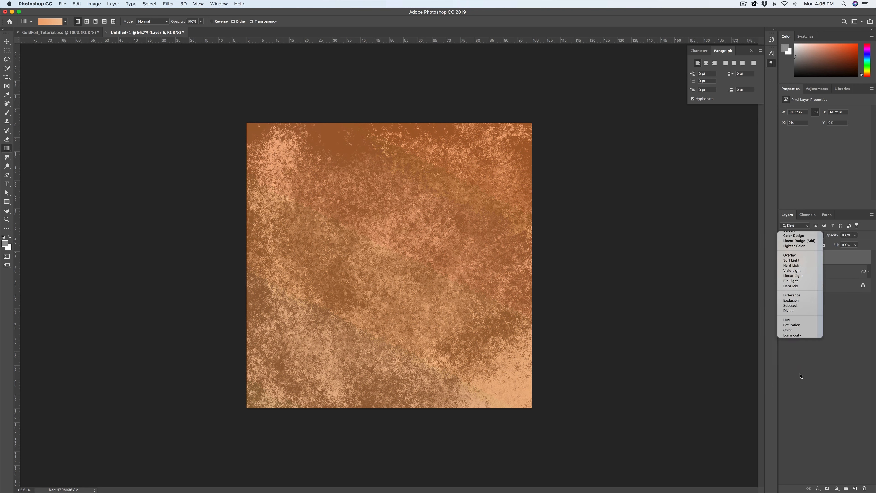
{"action": "left_click", "coordinate": [787, 383]}
Step: Reduce the orange gradient layer's opacity to 70% and deselect the layer
{"action": "left_click", "coordinate": [856, 235]}
{"action": "left_click_drag", "start_coordinate": [854, 245], "coordinate": [846, 245]}
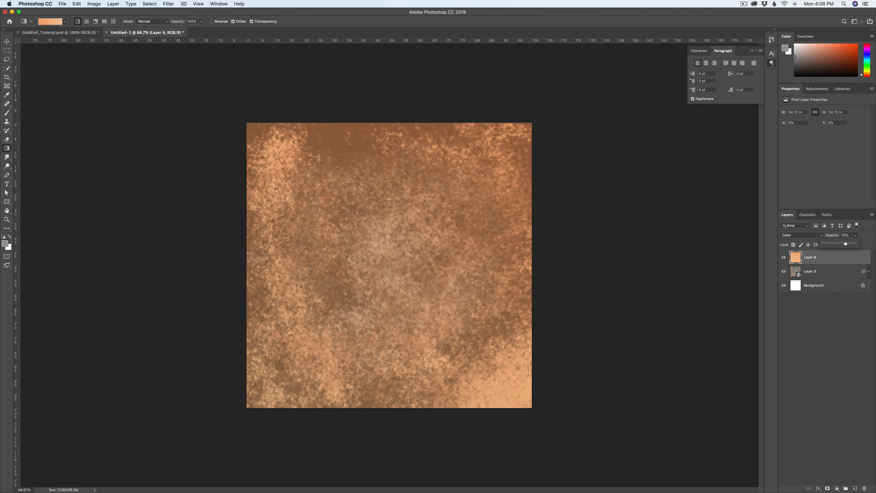
{"action": "left_click", "coordinate": [823, 344]}
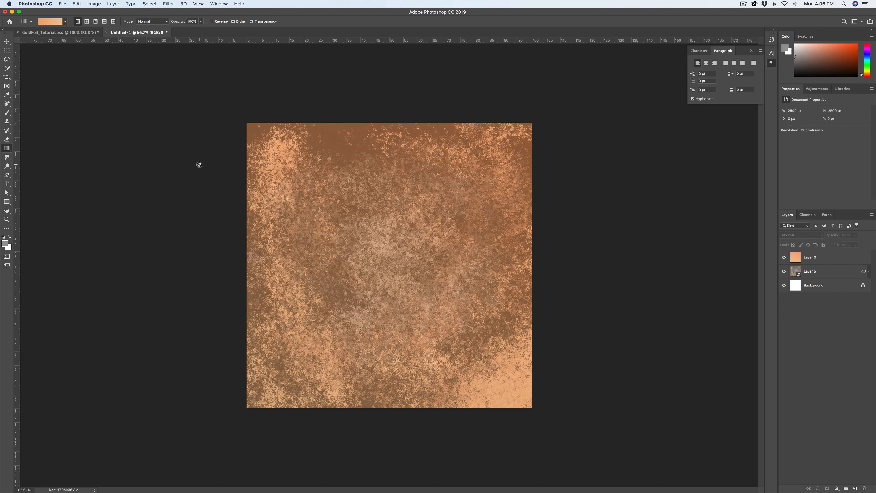
Step: Add an empty layer above the orange gradient and set the gradient's starting colour stop to dark grey #36393c
{"action": "left_click", "coordinate": [856, 488]}
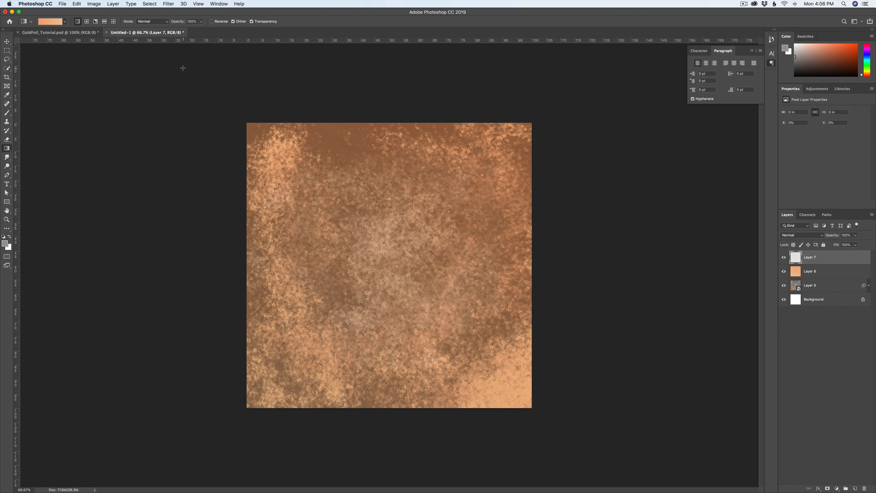
{"action": "left_click", "coordinate": [49, 22]}
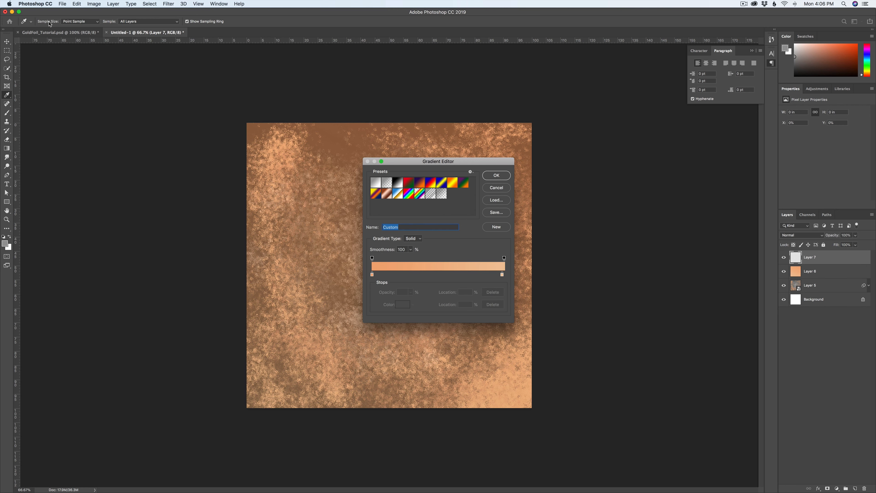
{"action": "left_click", "coordinate": [372, 276]}
{"action": "left_click", "coordinate": [403, 303]}
{"action": "mouse_move", "coordinate": [549, 315]}
{"action": "left_mouse_down"}
{"action": "mouse_move", "coordinate": [543, 328]}
{"action": "mouse_move", "coordinate": [530, 322]}
{"action": "mouse_move", "coordinate": [550, 321]}
{"action": "left_mouse_up"}
{"action": "left_click", "coordinate": [635, 291]}
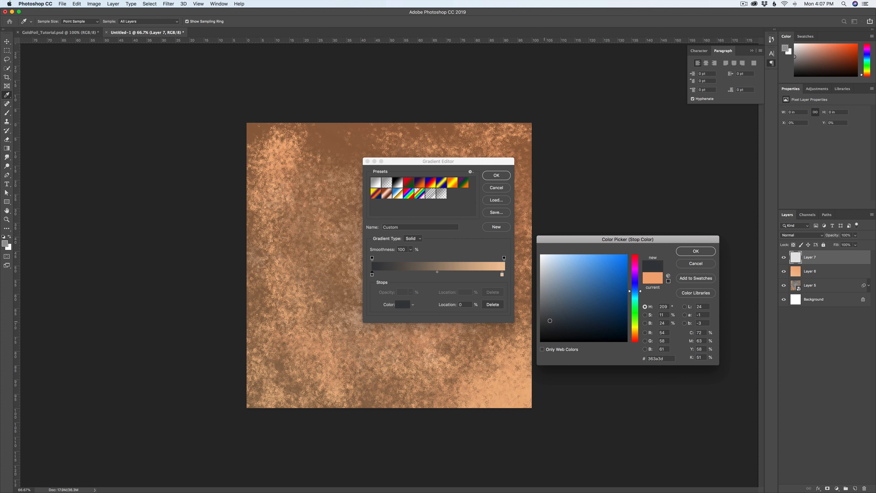
{"action": "left_click", "coordinate": [696, 251]}
Step: Set the gradient's end colour stop to a pale blue-grey
{"action": "left_click", "coordinate": [502, 275]}
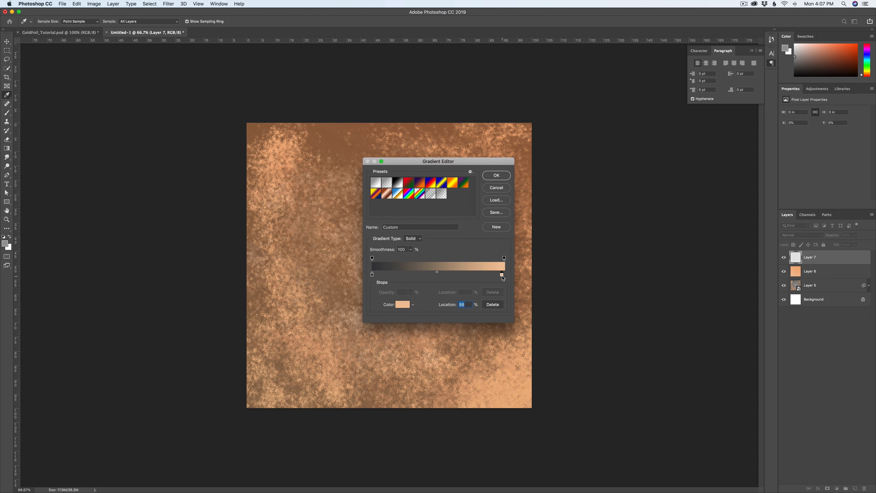
{"action": "double_click", "coordinate": [502, 275]}
{"action": "left_click", "coordinate": [542, 266]}
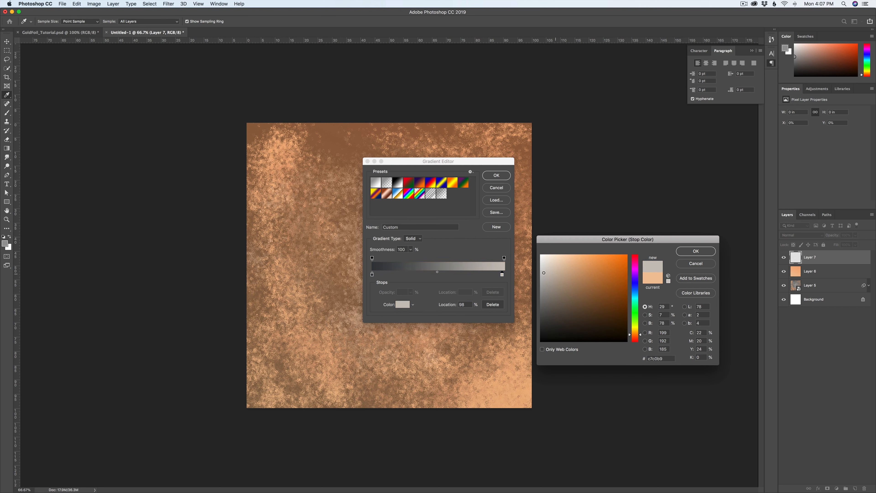
{"action": "left_click_drag", "start_coordinate": [543, 266], "coordinate": [544, 265]}
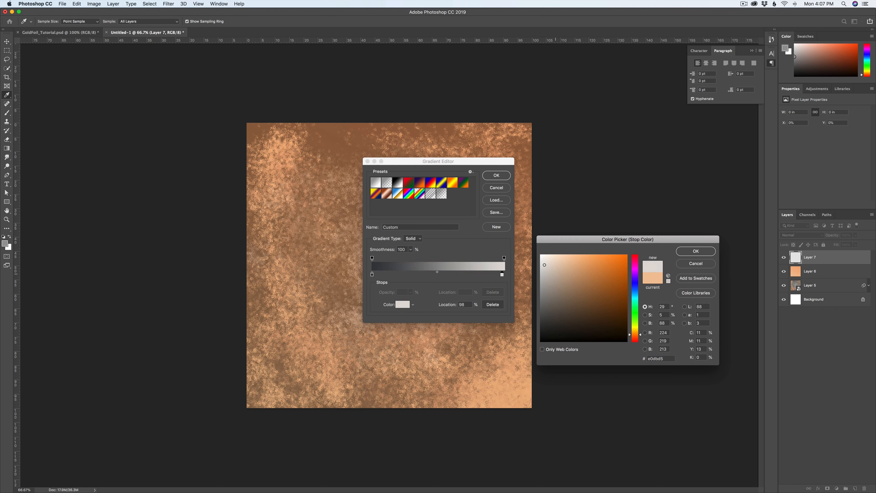
{"action": "left_click", "coordinate": [635, 291]}
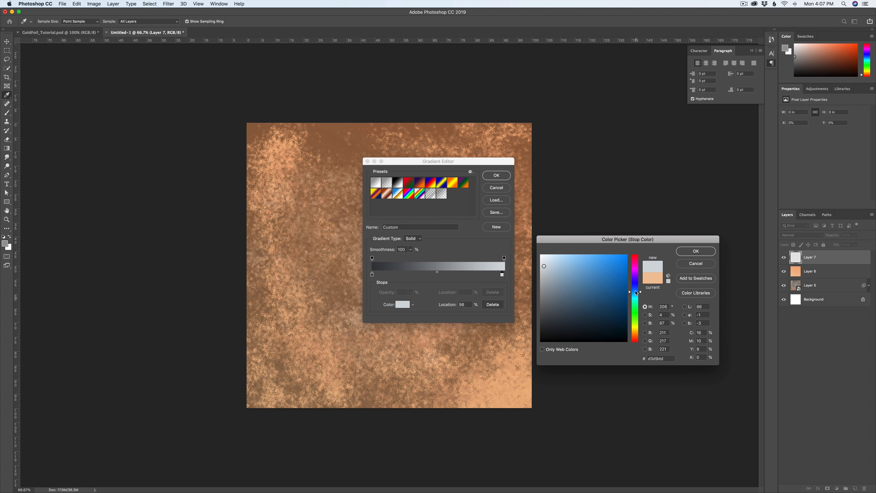
{"action": "left_click", "coordinate": [545, 265]}
{"action": "left_click", "coordinate": [678, 254]}
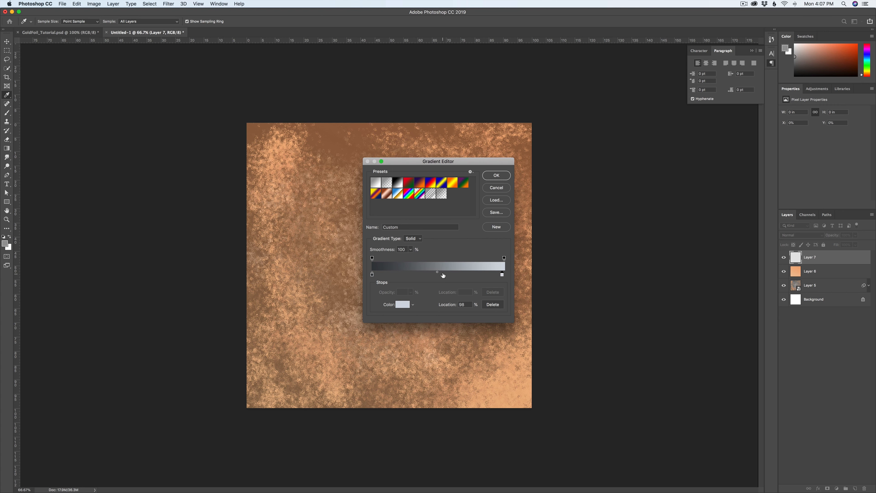
Step: Add a middle colour stop at 49%, colour it slate grey #60666b, and accept the gradient
{"action": "left_click", "coordinate": [444, 275]}
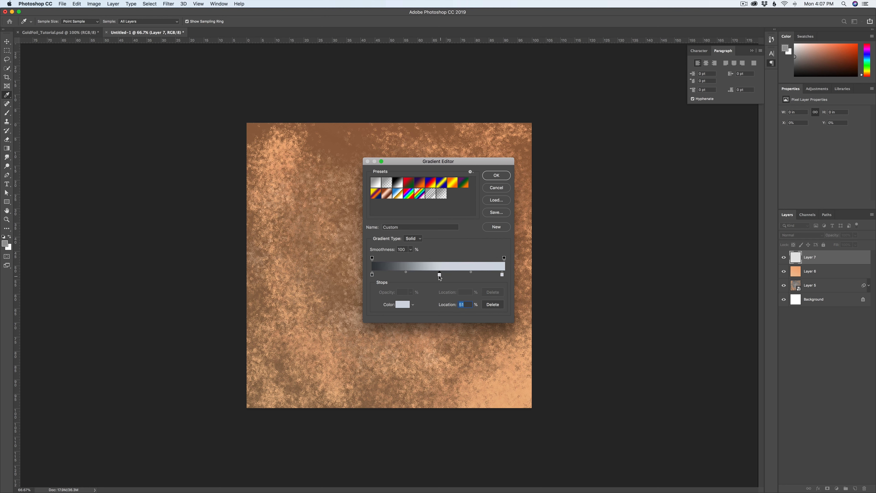
{"action": "left_click_drag", "start_coordinate": [443, 275], "coordinate": [437, 276]}
{"action": "double_click", "coordinate": [437, 276]}
{"action": "left_click_drag", "start_coordinate": [546, 276], "coordinate": [550, 305]}
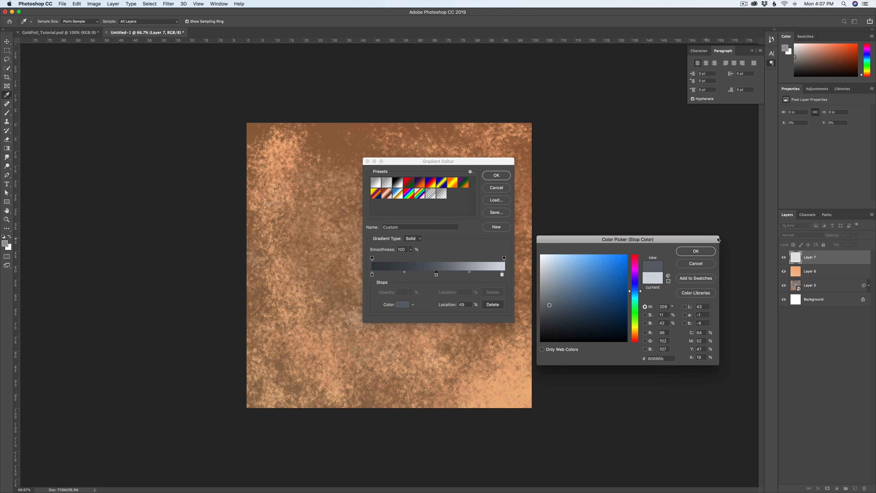
{"action": "left_click", "coordinate": [696, 255]}
{"action": "left_click", "coordinate": [496, 175]}
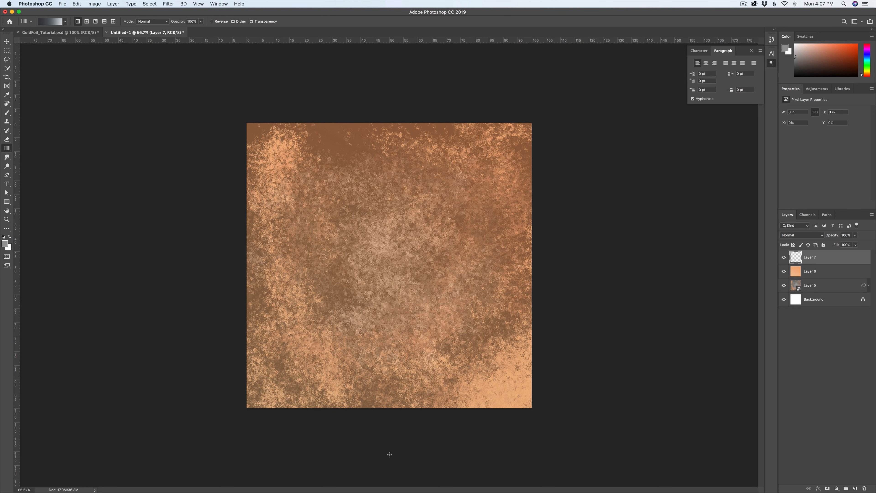
Step: Fill Layer 7 with the grey gradient, dark at the canvas bottom and light at the top, and set its blend mode to Soft Light
{"action": "left_click_drag", "start_coordinate": [389, 454], "coordinate": [421, 187]}
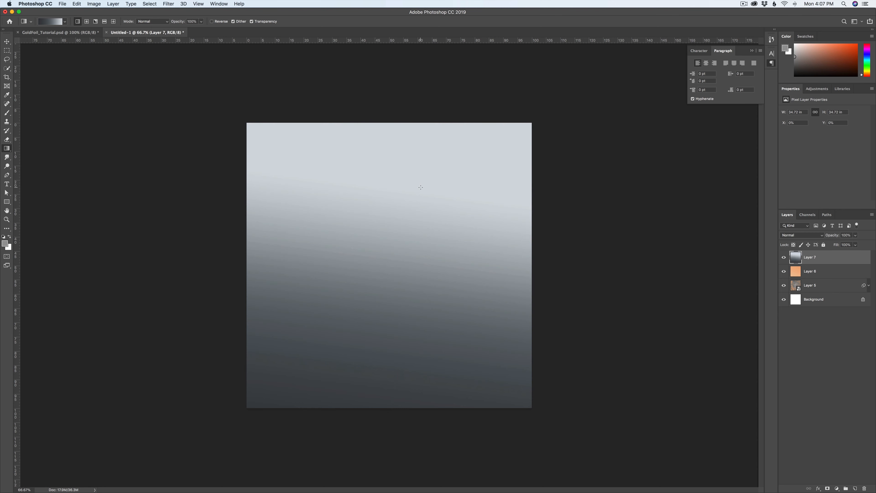
{"action": "left_click", "coordinate": [794, 234]}
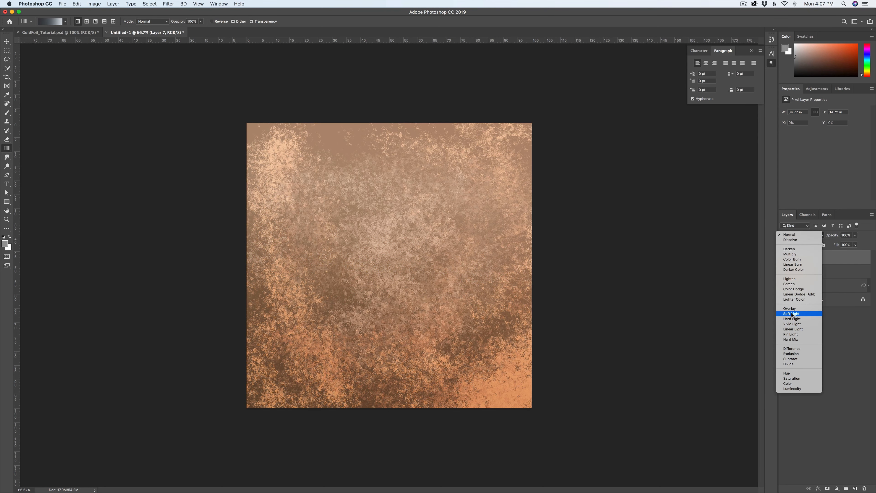
{"action": "left_click", "coordinate": [792, 314]}
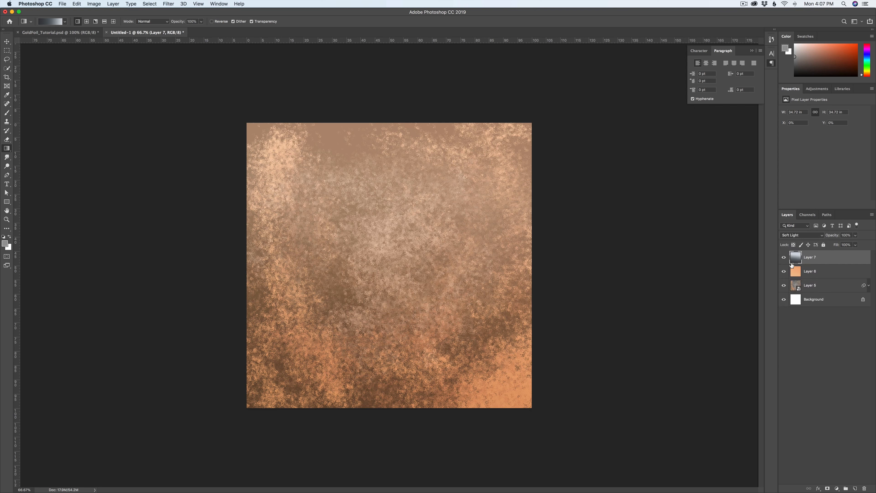
Step: Compare the texture with and without the grey gradient layer, and preview its opacity range and blend modes
{"action": "left_click", "coordinate": [784, 257]}
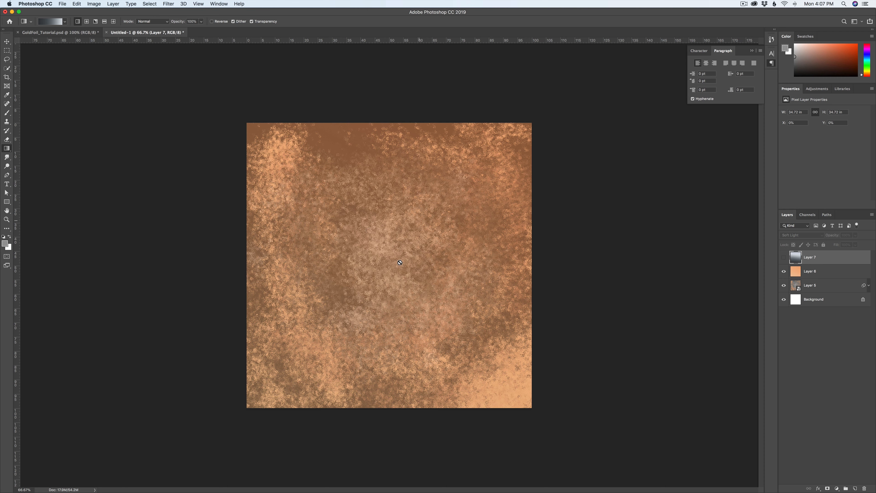
{"action": "left_click", "coordinate": [784, 257]}
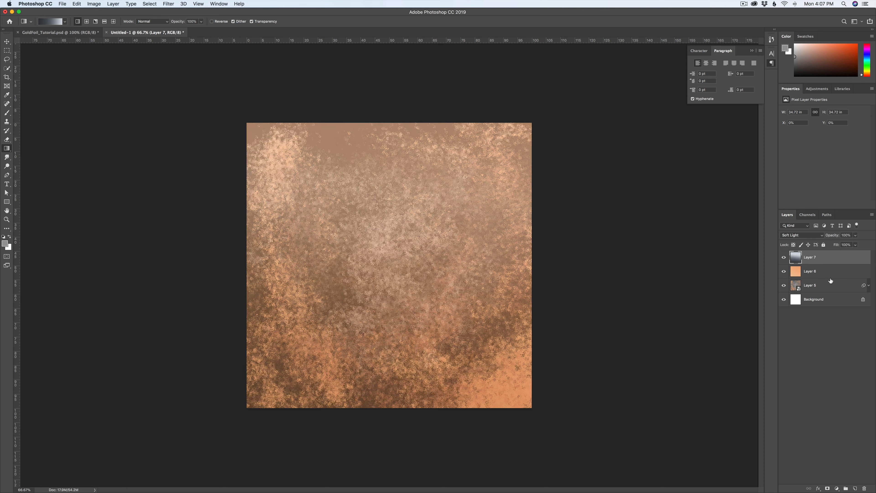
{"action": "left_click", "coordinate": [855, 235]}
{"action": "left_click_drag", "start_coordinate": [836, 244], "coordinate": [866, 244]}
{"action": "left_click", "coordinate": [804, 236]}
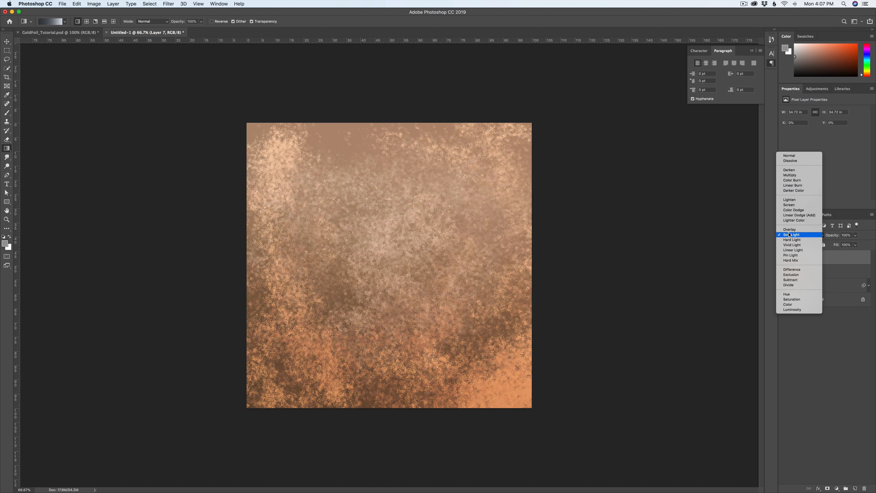
{"action": "left_click", "coordinate": [791, 235]}
Step: Lower the opacity of the orange gradient layer, Layer 6, and reselect the grey gradient layer
{"action": "left_click", "coordinate": [830, 274]}
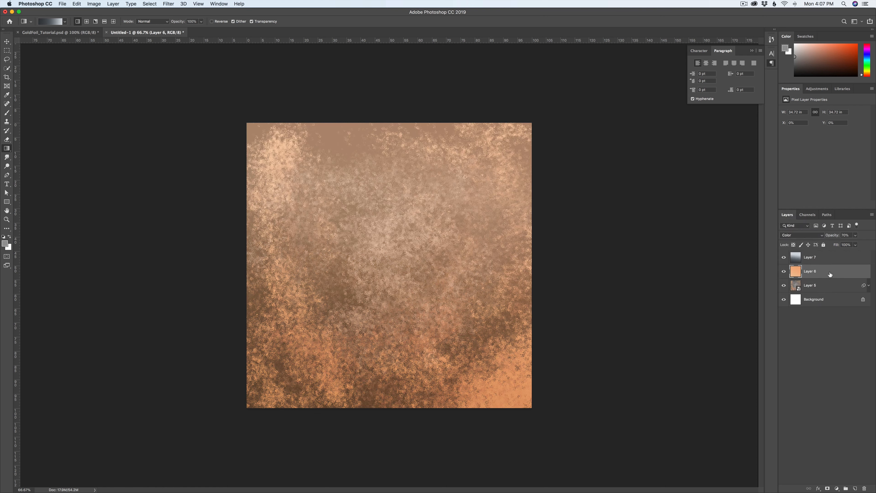
{"action": "left_click", "coordinate": [855, 236]}
{"action": "left_click_drag", "start_coordinate": [856, 244], "coordinate": [852, 245]}
{"action": "left_click", "coordinate": [833, 256]}
{"action": "left_click", "coordinate": [820, 286]}
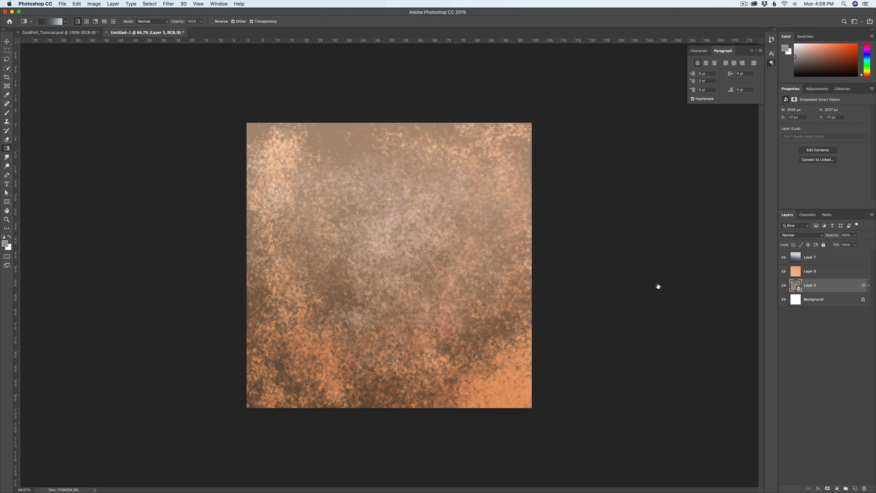
{"action": "left_click", "coordinate": [817, 262]}
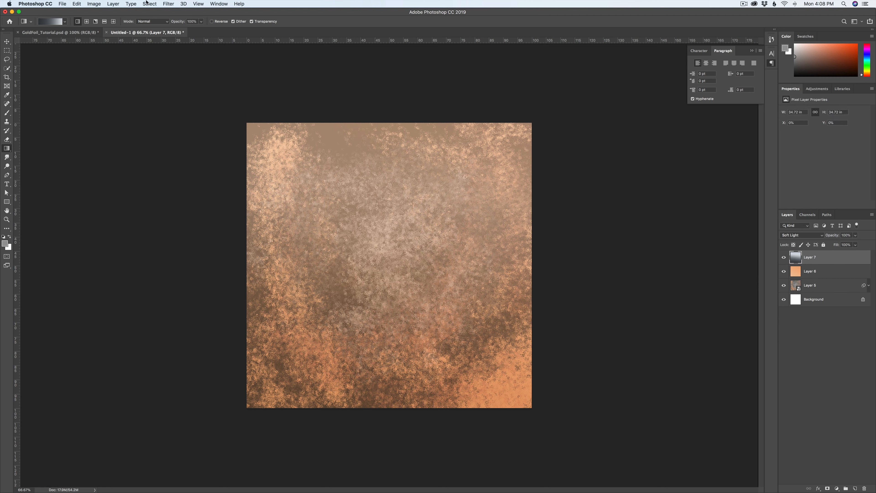
Step: Add a Levels adjustment layer above Layer 7, raise the black input to about 46 and lower the white input to about 229
{"action": "left_click", "coordinate": [120, 3]}
{"action": "mouse_move", "coordinate": [124, 97]}
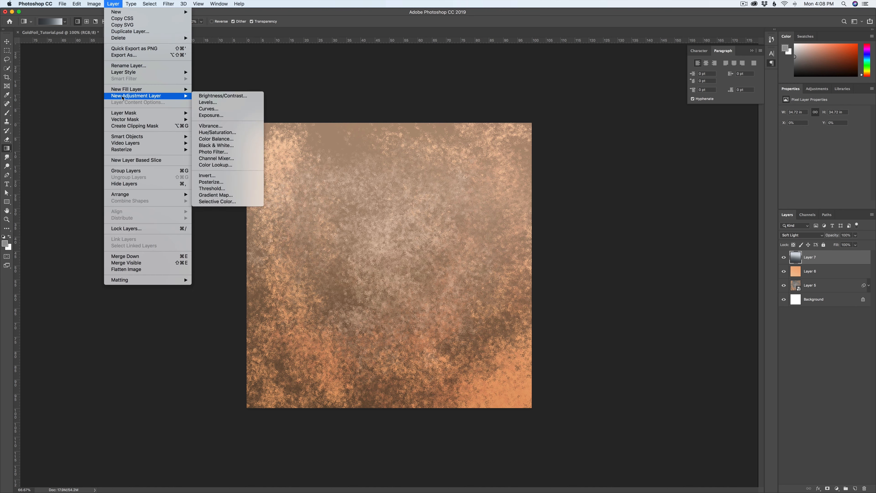
{"action": "left_click", "coordinate": [216, 102]}
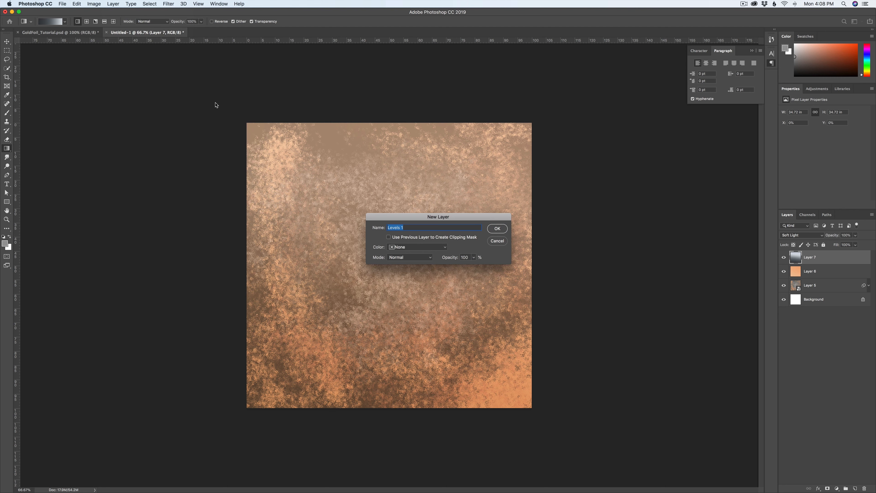
{"action": "left_click", "coordinate": [498, 229]}
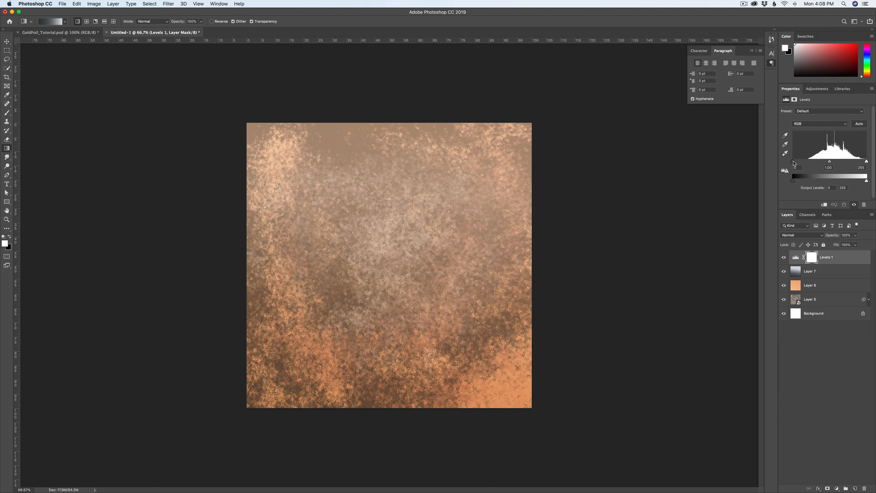
{"action": "left_click_drag", "start_coordinate": [793, 162], "coordinate": [806, 163]}
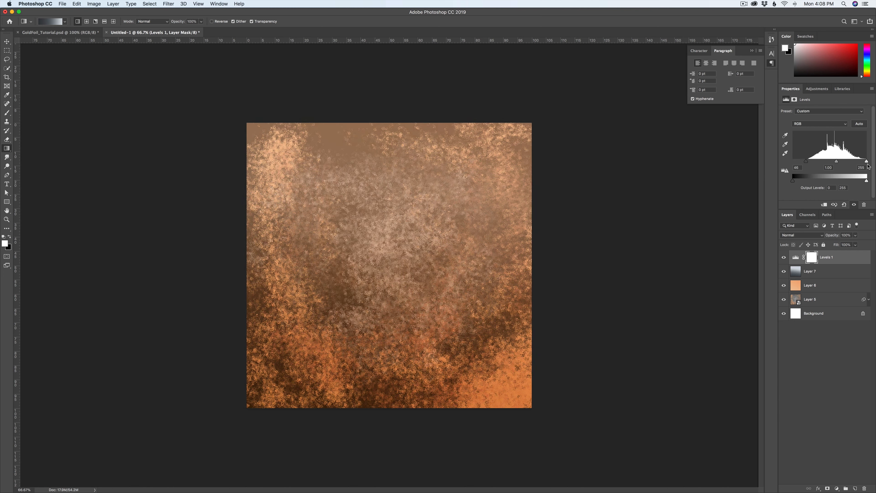
{"action": "left_click_drag", "start_coordinate": [867, 161], "coordinate": [835, 164]}
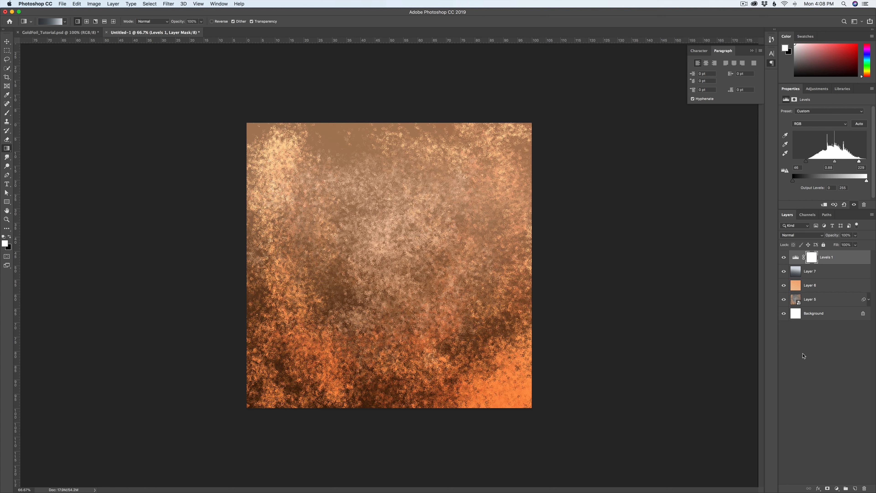
Step: Raise the opacity of the orange gradient layer, Layer 6, to 65% and reselect the Levels 1 adjustment layer
{"action": "left_click", "coordinate": [832, 287]}
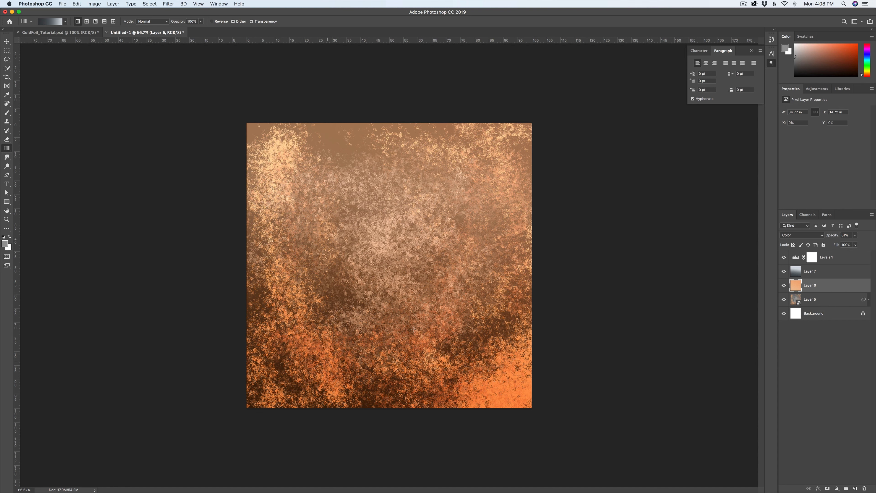
{"action": "left_click", "coordinate": [856, 236]}
{"action": "left_click_drag", "start_coordinate": [853, 244], "coordinate": [857, 244]}
{"action": "left_click", "coordinate": [836, 259]}
{"action": "left_click", "coordinate": [833, 262]}
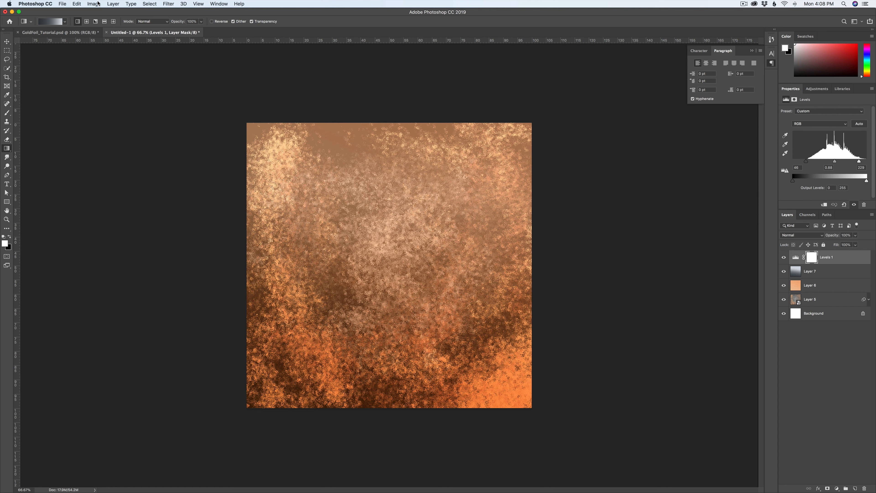
Step: Add a Curves adjustment layer above Levels 1, raising a highlight point and adding a shadow point on the curve
{"action": "left_click", "coordinate": [111, 3]}
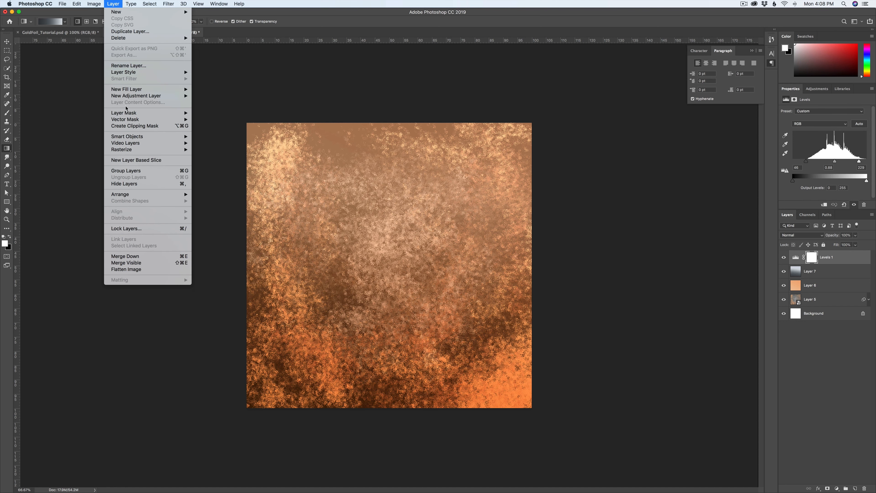
{"action": "mouse_move", "coordinate": [133, 99]}
{"action": "left_click", "coordinate": [208, 109]}
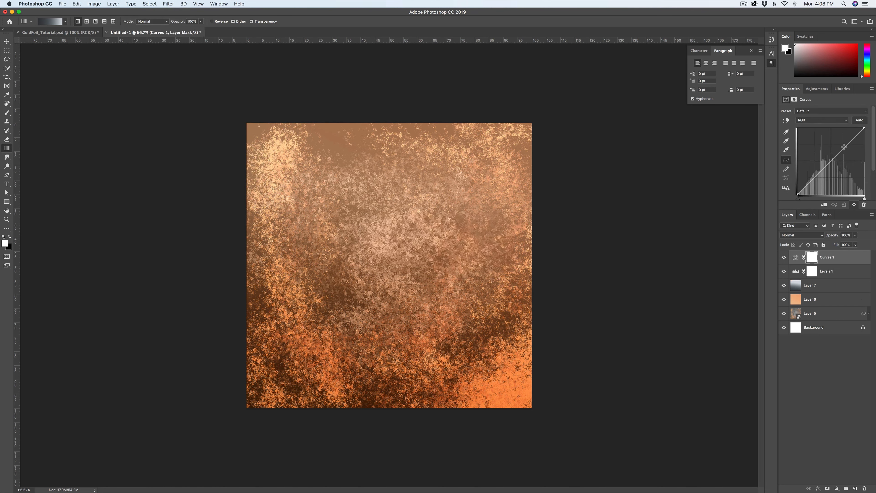
{"action": "left_click_drag", "start_coordinate": [846, 148], "coordinate": [844, 145]}
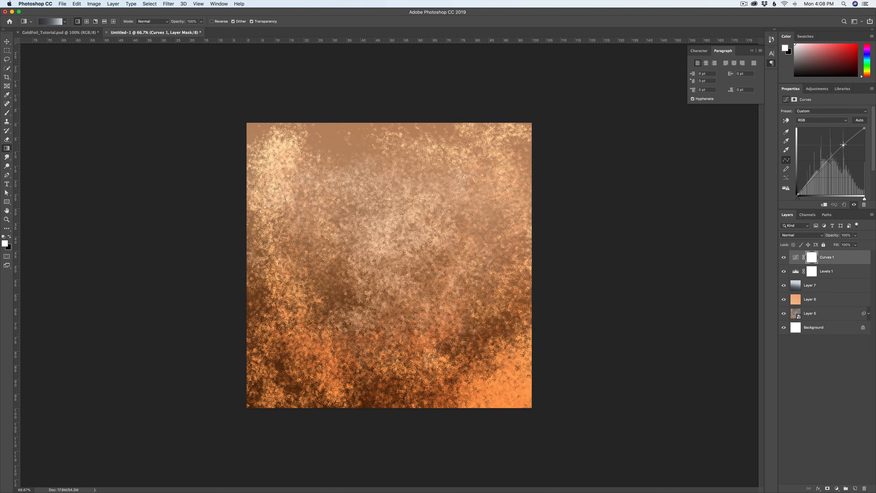
{"action": "left_click_drag", "start_coordinate": [815, 175], "coordinate": [817, 177]}
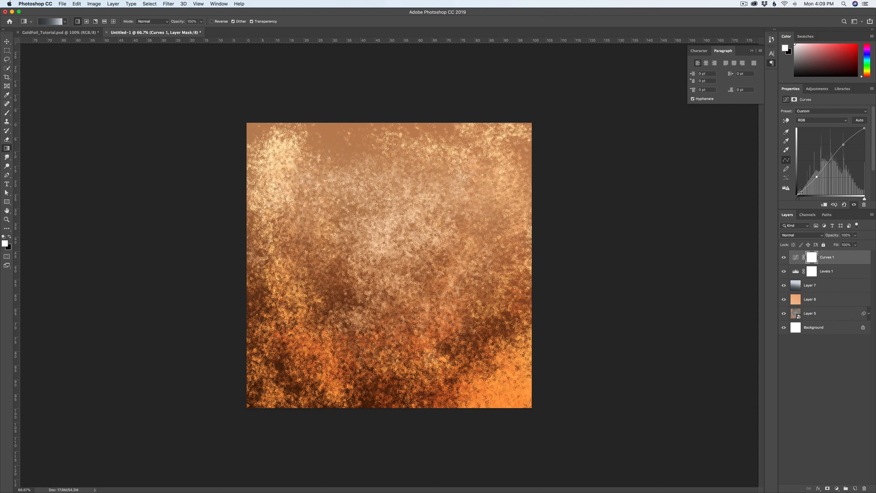
Step: Lift the black end point of the Curves 1 curve for faded shadows and fine-tune its shadow and highlight points
{"action": "left_click_drag", "start_coordinate": [798, 194], "coordinate": [798, 178]}
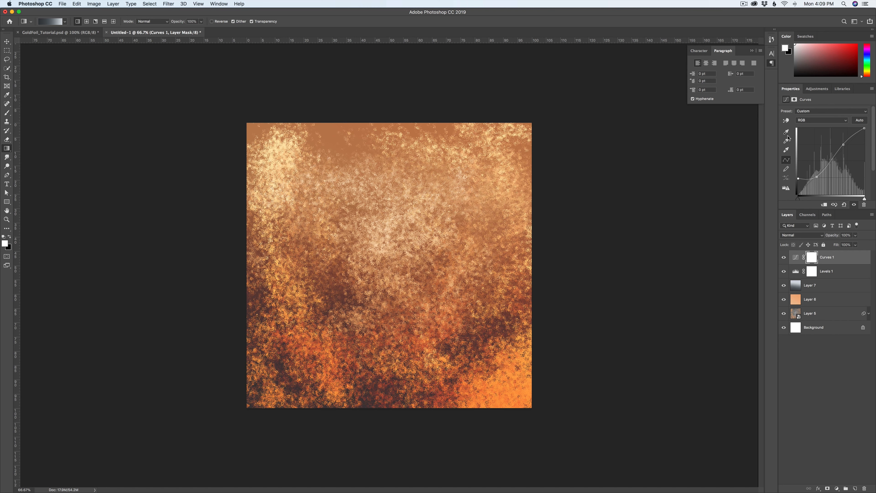
{"action": "left_click_drag", "start_coordinate": [817, 176], "coordinate": [817, 174]}
{"action": "left_click_drag", "start_coordinate": [866, 129], "coordinate": [865, 128]}
{"action": "left_click_drag", "start_coordinate": [843, 146], "coordinate": [843, 148]}
{"action": "left_click", "coordinate": [796, 257]}
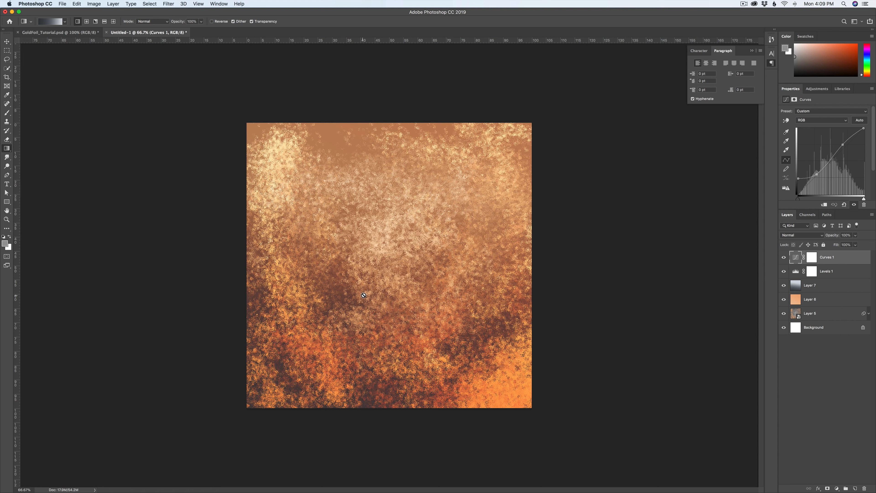
Step: Add a Hue/Saturation adjustment layer above Curves 1 with saturation about -19 and lightness about -3
{"action": "left_click", "coordinate": [113, 4]}
{"action": "mouse_move", "coordinate": [139, 96]}
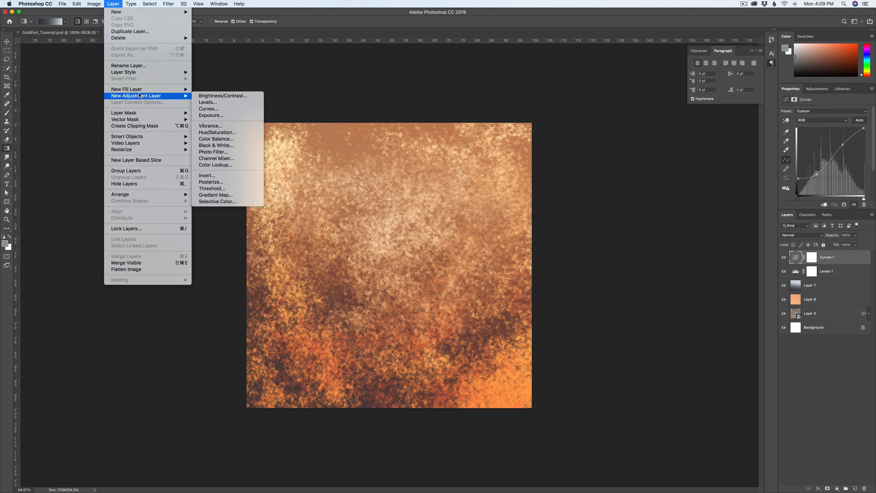
{"action": "left_click", "coordinate": [217, 132]}
{"action": "left_click", "coordinate": [500, 230]}
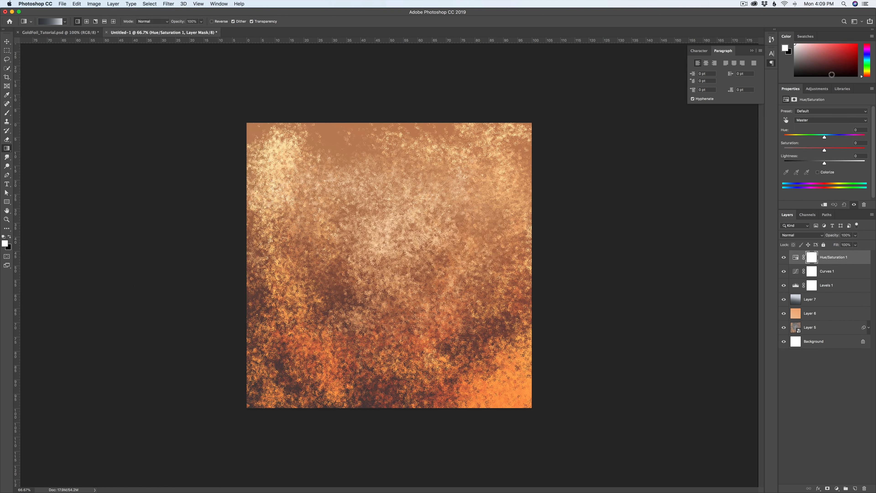
{"action": "left_click_drag", "start_coordinate": [825, 151], "coordinate": [819, 152]}
{"action": "left_click_drag", "start_coordinate": [824, 163], "coordinate": [817, 152]}
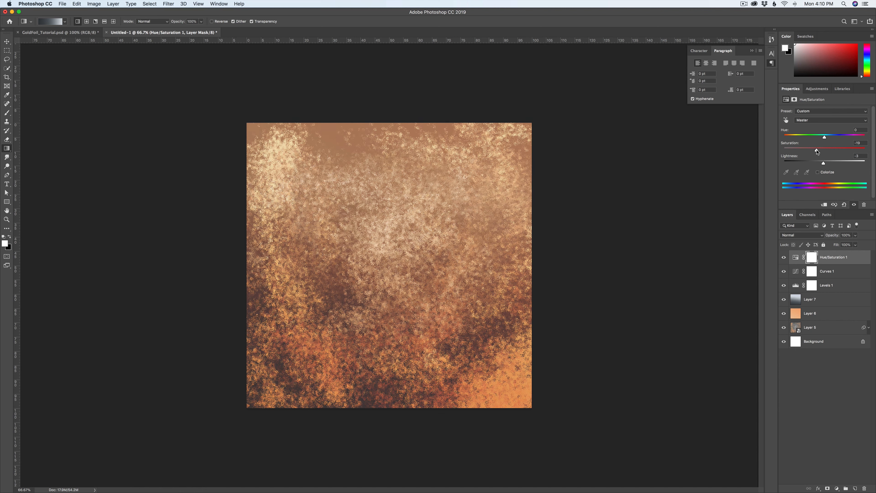
Step: Duplicate the Hue/Saturation 1 layer and set the copy's saturation to about -3, lightness to about -10 and hue to about +2
{"action": "left_click", "coordinate": [830, 258]}
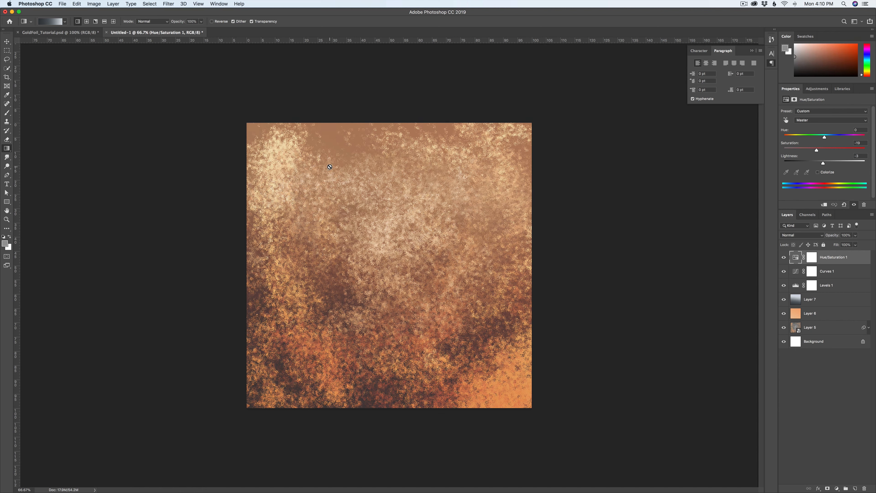
{"action": "key", "text": "super+j"}
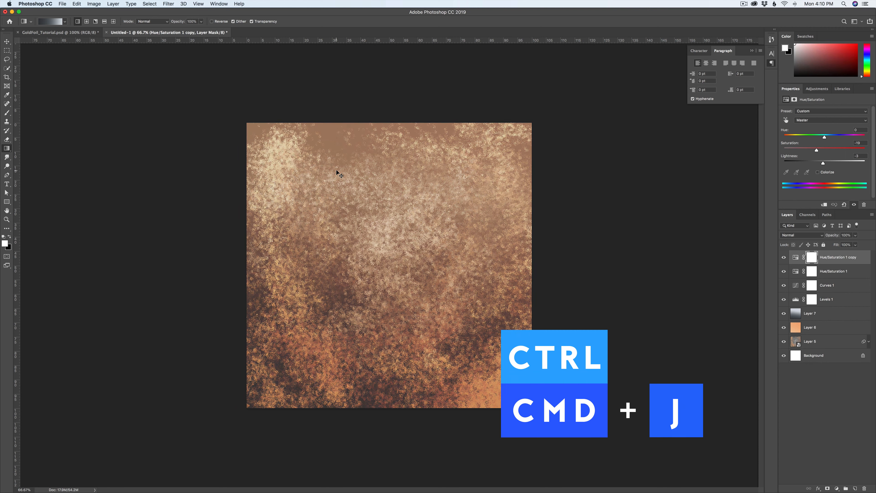
{"action": "left_click_drag", "start_coordinate": [817, 151], "coordinate": [822, 152]}
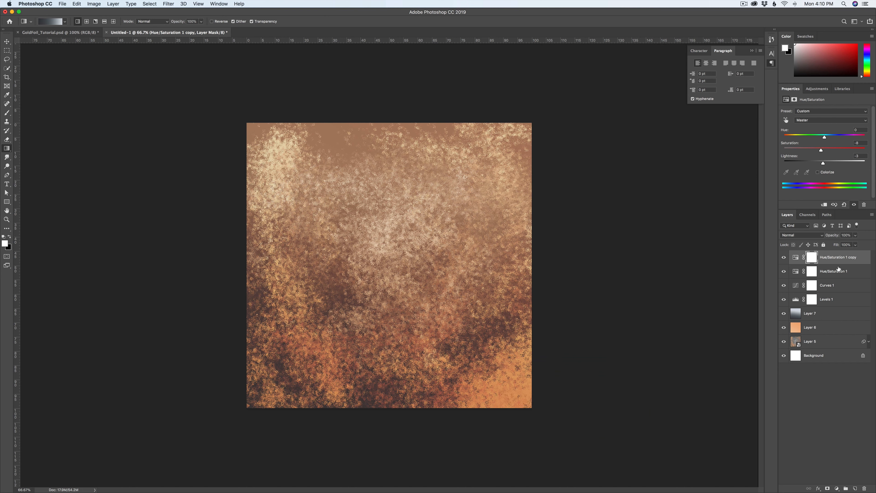
{"action": "left_click_drag", "start_coordinate": [823, 163], "coordinate": [824, 152]}
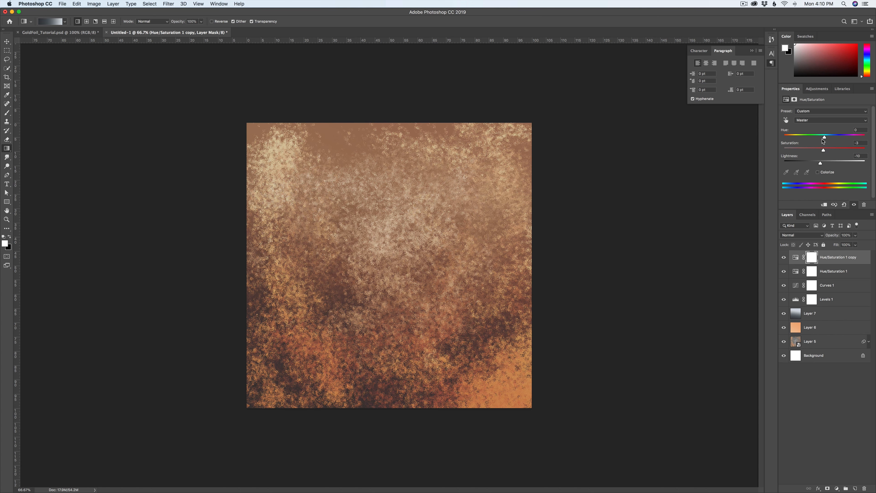
{"action": "left_click_drag", "start_coordinate": [827, 138], "coordinate": [826, 138]}
Step: Add a Hue/Saturation adjustment layer directly above the Layer 5 smart object with hue about -5 and lightness about -4
{"action": "left_click", "coordinate": [815, 343]}
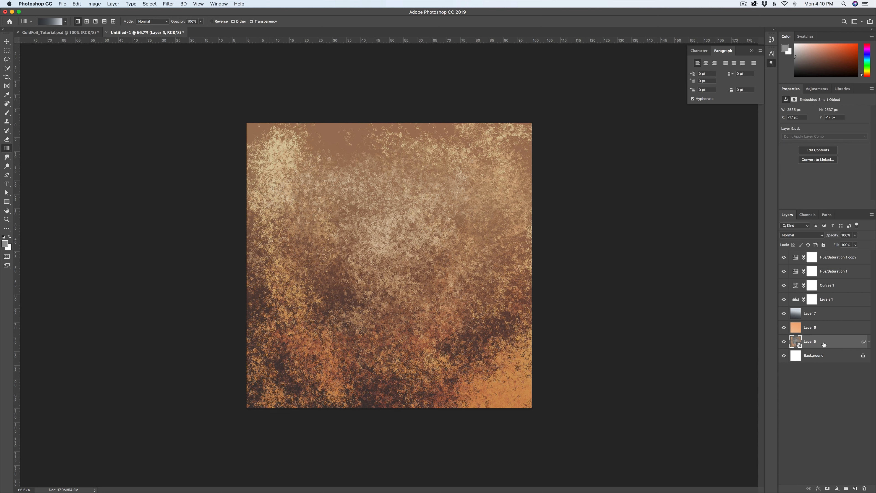
{"action": "left_click", "coordinate": [113, 4]}
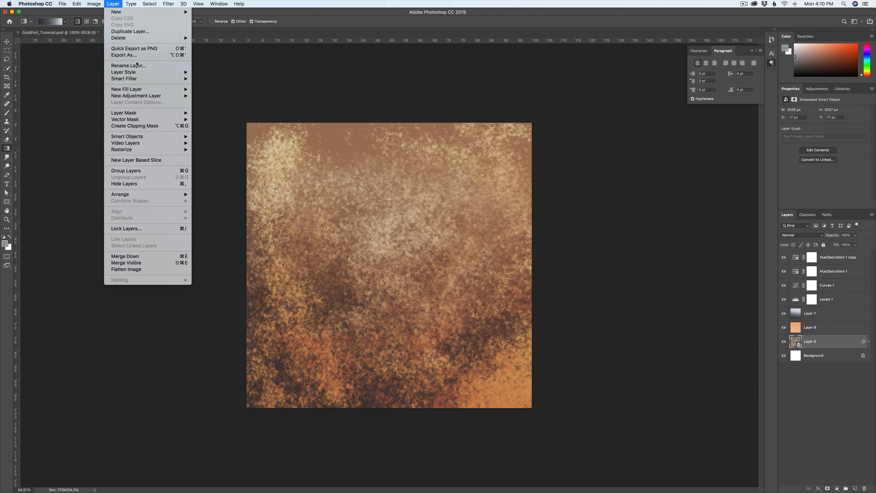
{"action": "mouse_move", "coordinate": [139, 98]}
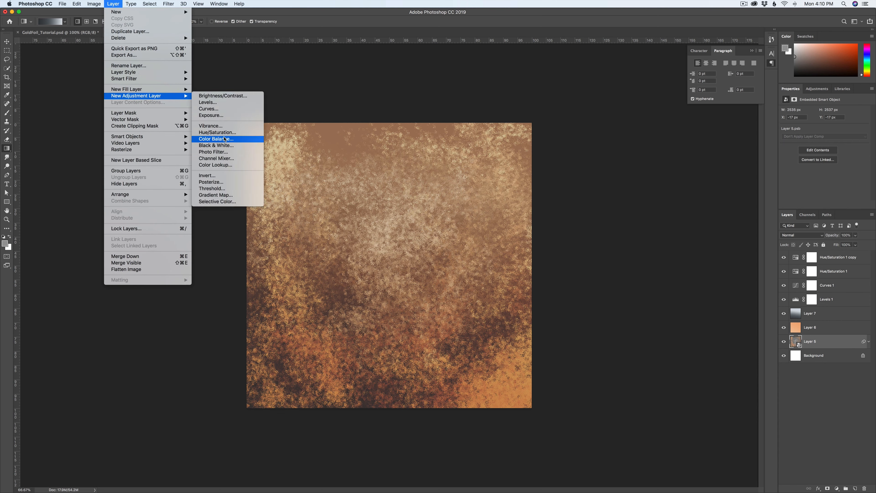
{"action": "left_click", "coordinate": [218, 132]}
{"action": "left_click", "coordinate": [497, 229]}
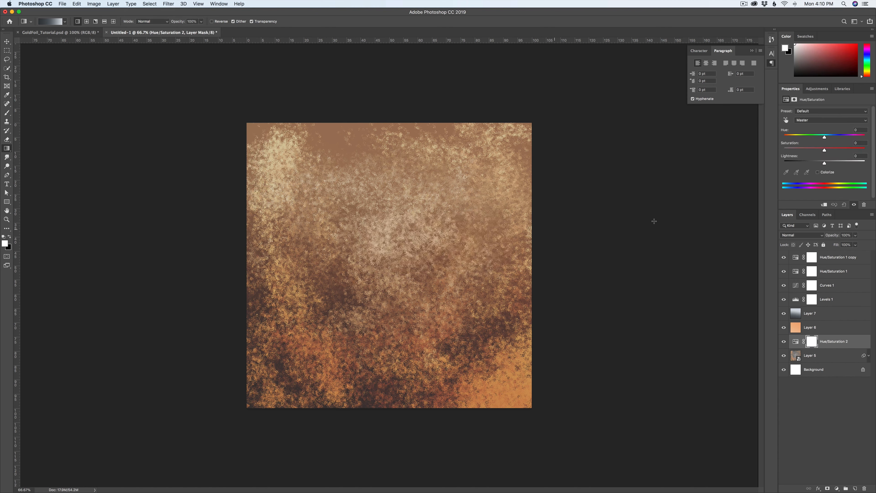
{"action": "left_click_drag", "start_coordinate": [824, 138], "coordinate": [823, 165]}
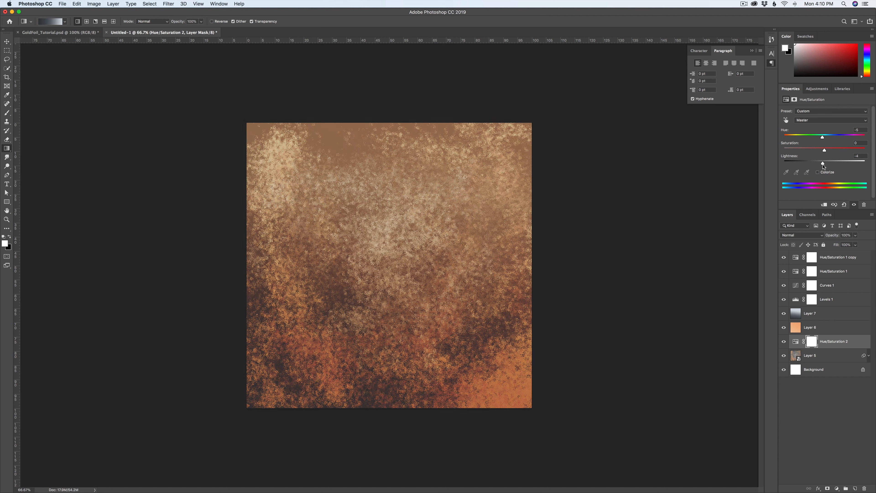
Step: Raise the opacity of the orange gradient layer, Layer 6, above 65% to strengthen its colour
{"action": "left_click", "coordinate": [820, 329]}
{"action": "left_click", "coordinate": [855, 235]}
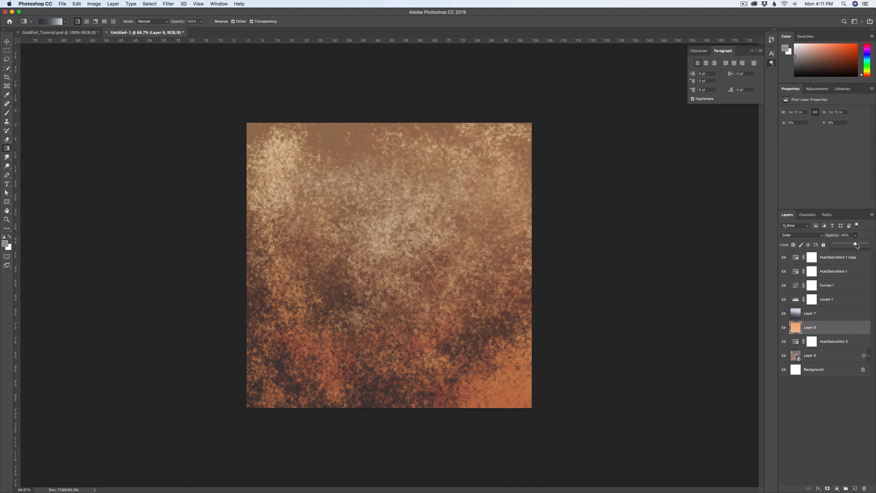
{"action": "left_click_drag", "start_coordinate": [856, 244], "coordinate": [861, 244]}
{"action": "left_click_drag", "start_coordinate": [860, 244], "coordinate": [862, 244]}
Step: Set Hue/Saturation 2 to saturation -24 and lightness -8, and duplicate it with saturation about -28 and lightness about +4 on the copy
{"action": "left_click", "coordinate": [826, 343]}
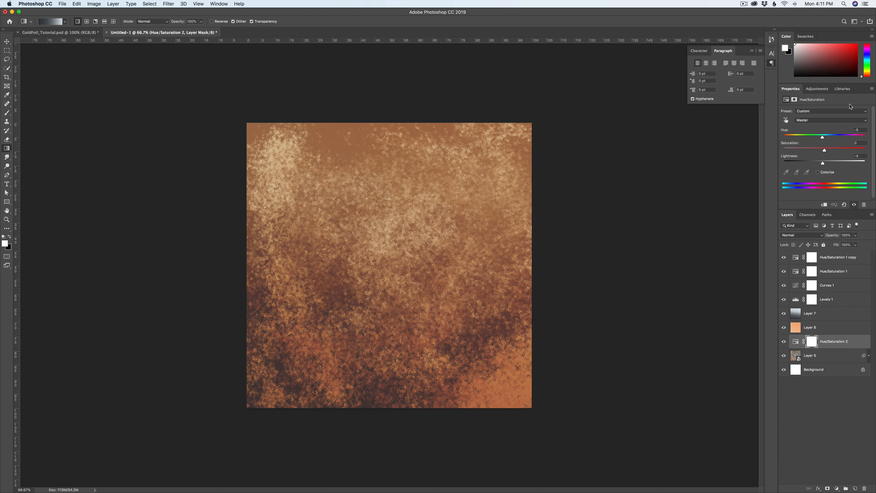
{"action": "mouse_move", "coordinate": [825, 152]}
{"action": "left_mouse_down"}
{"action": "mouse_move", "coordinate": [802, 152]}
{"action": "mouse_move", "coordinate": [820, 164]}
{"action": "left_mouse_up"}
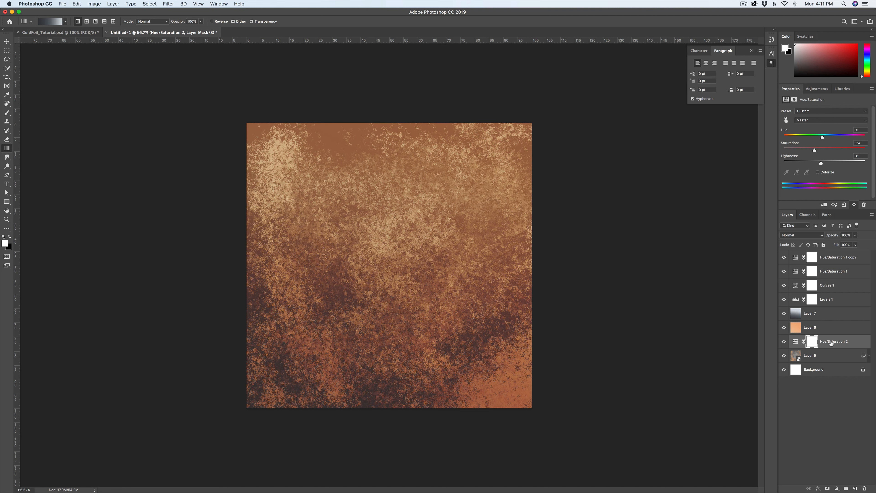
{"action": "key", "text": "super+j"}
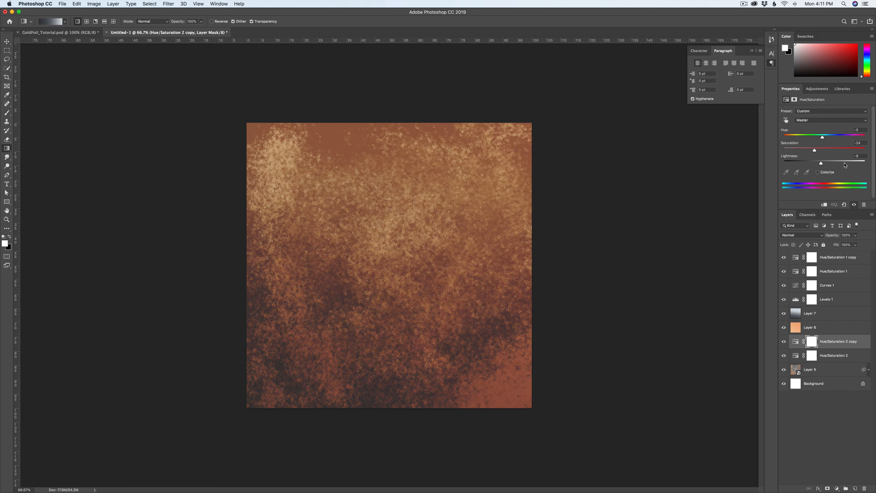
{"action": "left_click_drag", "start_coordinate": [822, 165], "coordinate": [821, 160]}
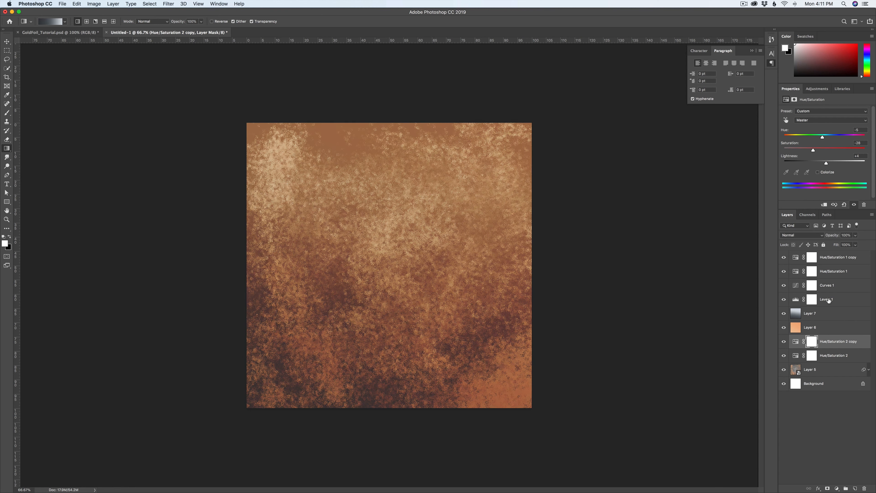
Step: Set Hue/Saturation 1's saturation to about -28, and its copy's saturation to about -8 and lightness to about -4
{"action": "left_click", "coordinate": [837, 275]}
{"action": "left_click", "coordinate": [831, 170]}
{"action": "left_click_drag", "start_coordinate": [817, 151], "coordinate": [815, 153]}
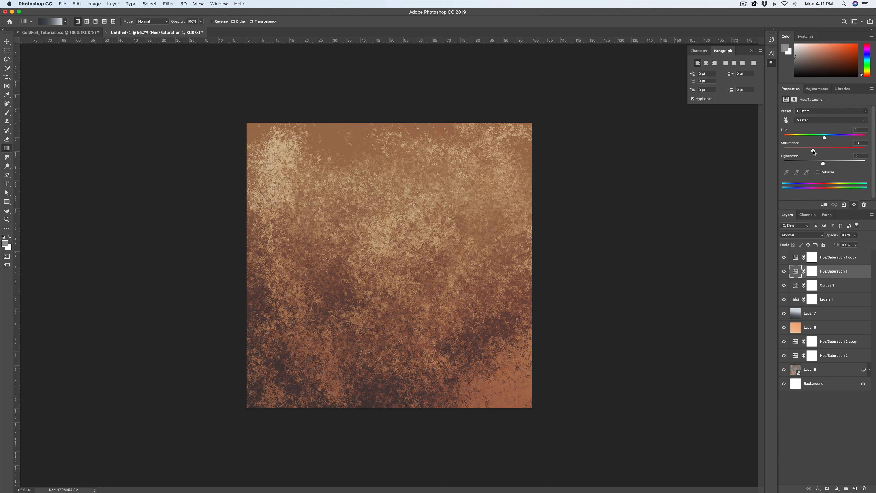
{"action": "left_click", "coordinate": [831, 261]}
{"action": "left_click_drag", "start_coordinate": [823, 150], "coordinate": [824, 164]}
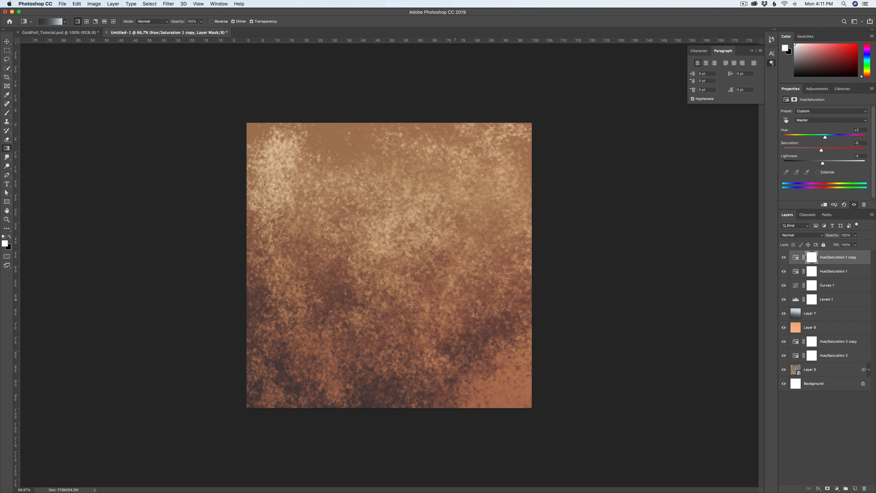
Step: Duplicate the grey gradient layer, Layer 7, and lower the copy's opacity to about 53%
{"action": "left_click", "coordinate": [820, 330]}
{"action": "left_click", "coordinate": [823, 314]}
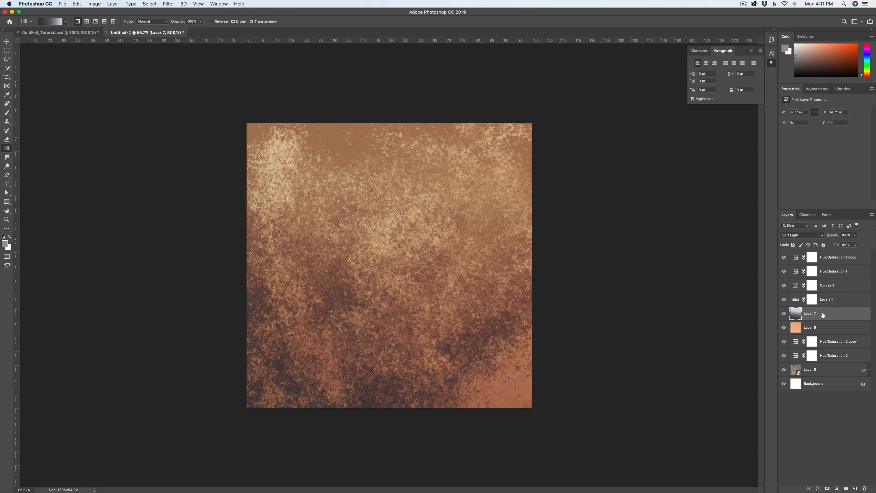
{"action": "key", "text": "super+j"}
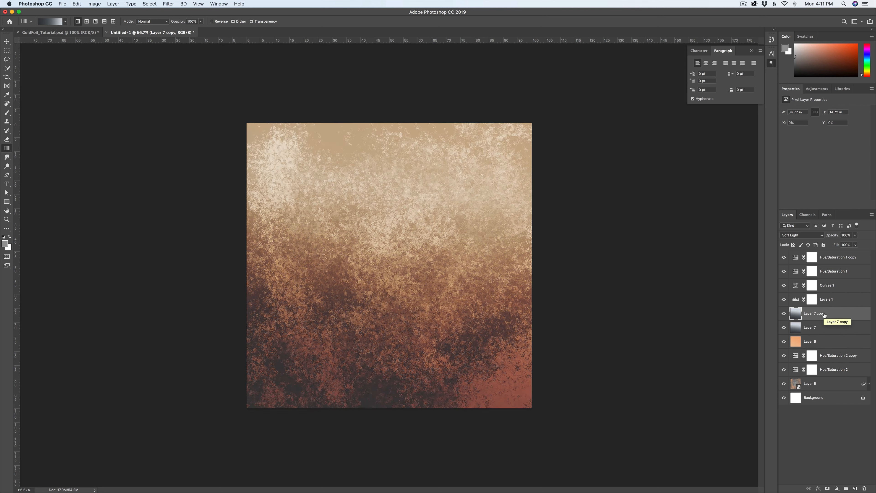
{"action": "left_click", "coordinate": [855, 235]}
{"action": "left_click_drag", "start_coordinate": [857, 244], "coordinate": [837, 245]}
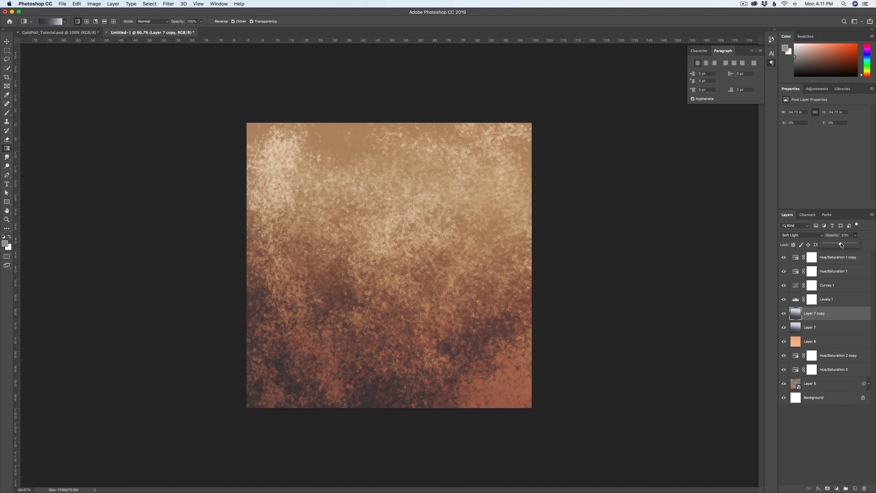
Step: Duplicate the orange gradient layer, Layer 6, and set the copy to Soft Light blending at about 32% opacity
{"action": "left_click", "coordinate": [822, 341]}
{"action": "key", "text": "super+j"}
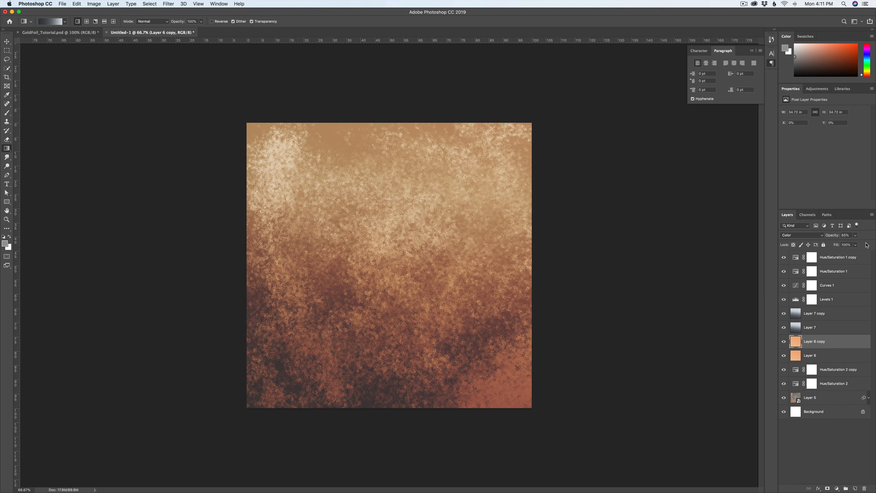
{"action": "left_click", "coordinate": [855, 236]}
{"action": "mouse_move", "coordinate": [849, 243]}
{"action": "left_mouse_down"}
{"action": "mouse_move", "coordinate": [841, 244]}
{"action": "mouse_move", "coordinate": [856, 244]}
{"action": "left_mouse_up"}
{"action": "left_click", "coordinate": [791, 236]}
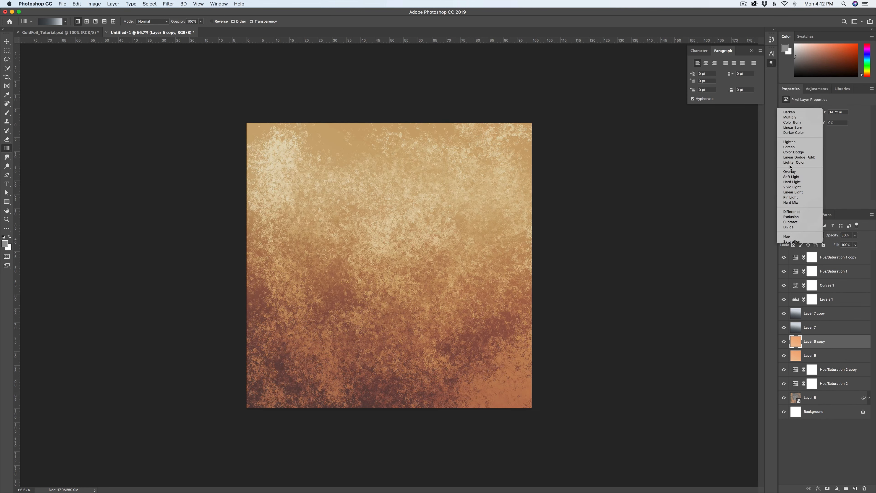
{"action": "left_click", "coordinate": [792, 177]}
{"action": "left_click", "coordinate": [854, 235]}
{"action": "mouse_move", "coordinate": [849, 243]}
{"action": "left_mouse_down"}
{"action": "mouse_move", "coordinate": [833, 246]}
{"action": "mouse_move", "coordinate": [840, 245]}
{"action": "left_mouse_up"}
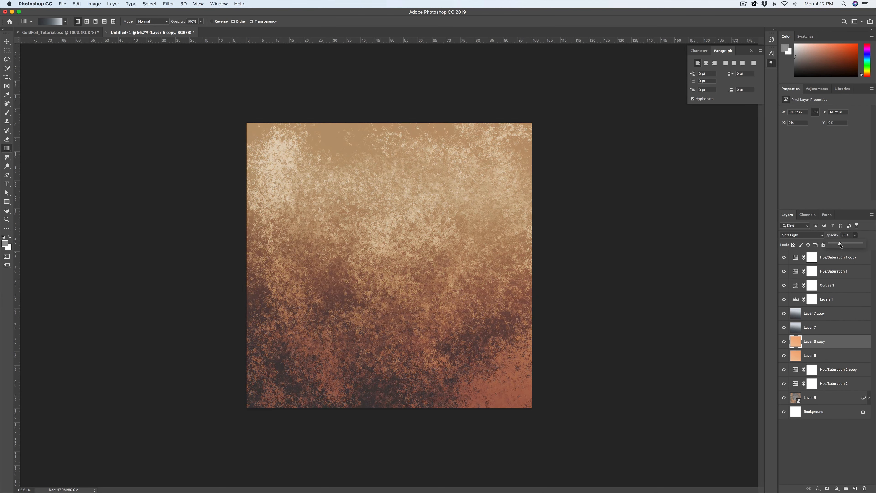
Step: Fine-tune the lower curve point of the Curves 1 adjustment to balance the texture's darker tones
{"action": "left_click", "coordinate": [828, 270]}
{"action": "left_click", "coordinate": [827, 285]}
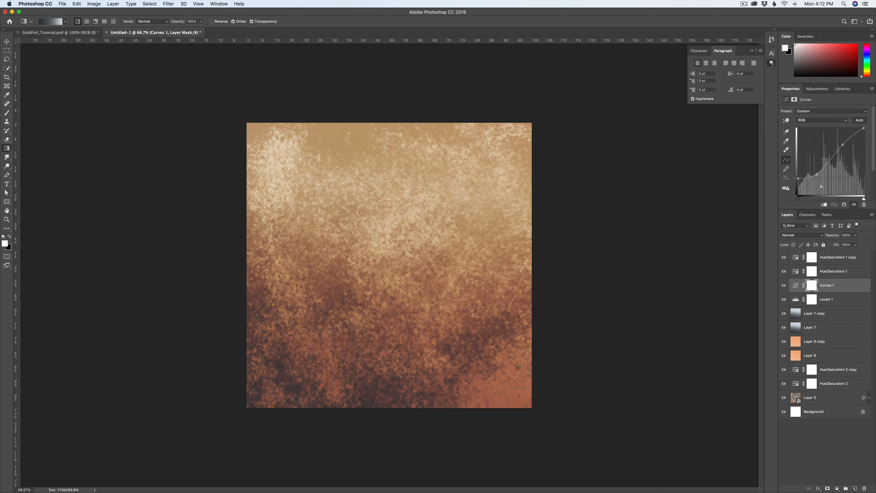
{"action": "left_click_drag", "start_coordinate": [817, 174], "coordinate": [817, 174]}
{"action": "left_click", "coordinate": [846, 370]}
Step: Group every layer from Hue/Saturation 1 copy down to Layer 5, duplicate the group, and hide the original
{"action": "left_click", "coordinate": [826, 257]}
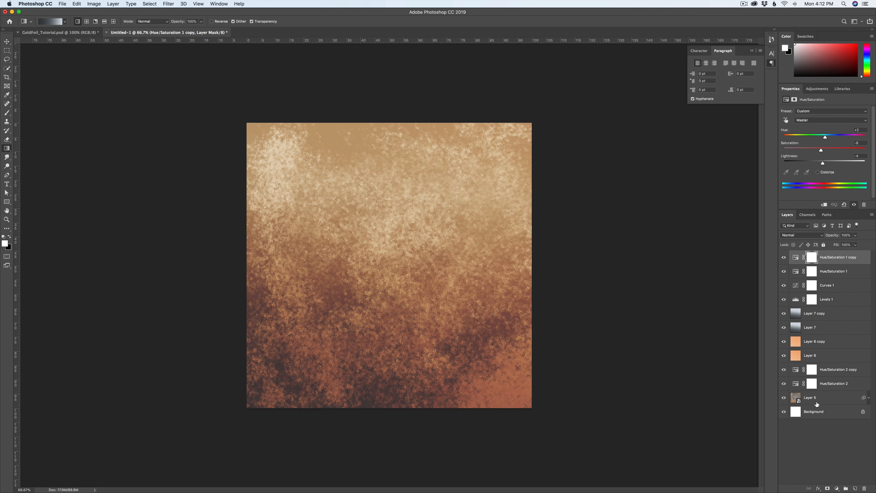
{"action": "key", "text": "super+alt+a"}
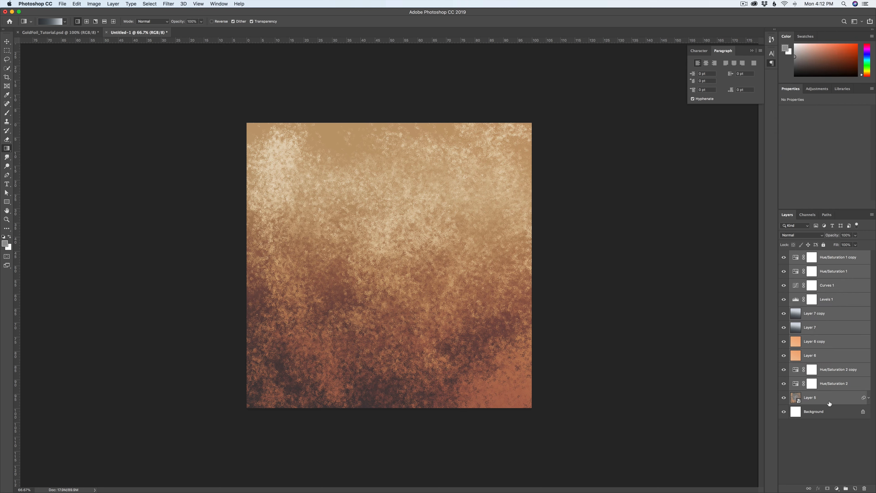
{"action": "key", "text": "super+g"}
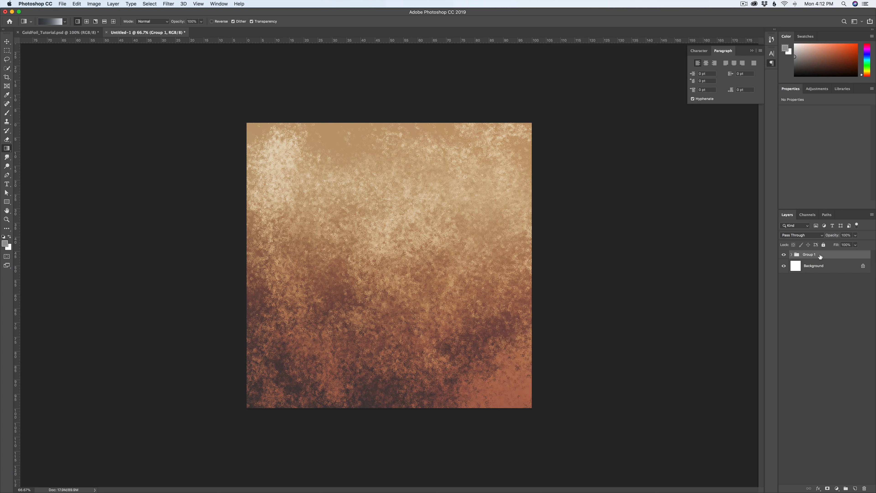
{"action": "key", "text": "super+j"}
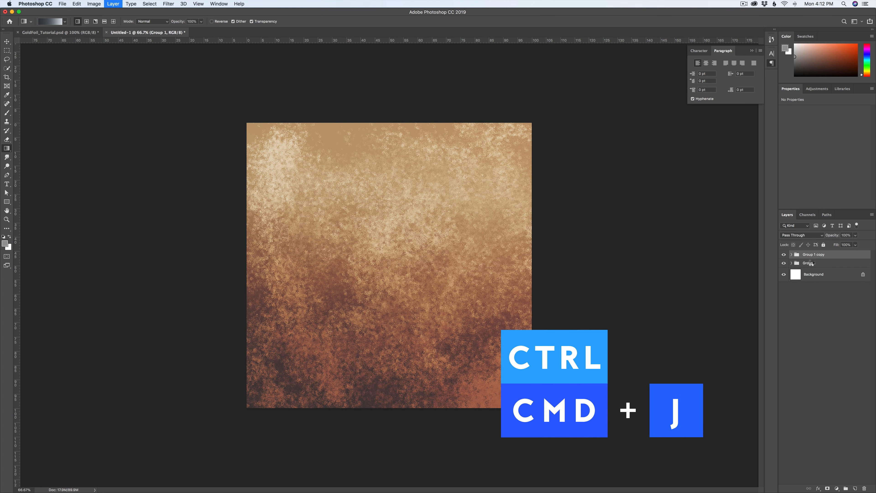
{"action": "left_click", "coordinate": [784, 263]}
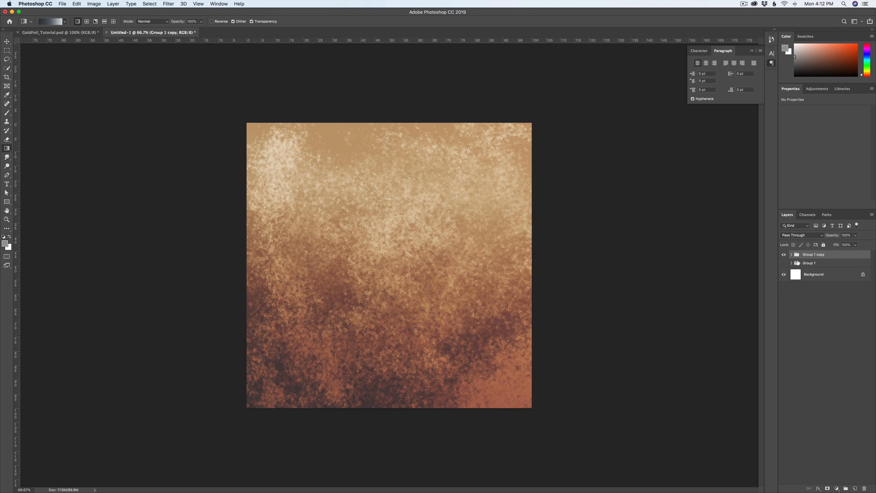
Step: Rename the duplicated group Foil and convert it to a smart object
{"action": "double_click", "coordinate": [815, 256]}
{"action": "type", "text": "Foil"}
{"action": "key", "text": "Return"}
{"action": "right_click", "coordinate": [823, 255]}
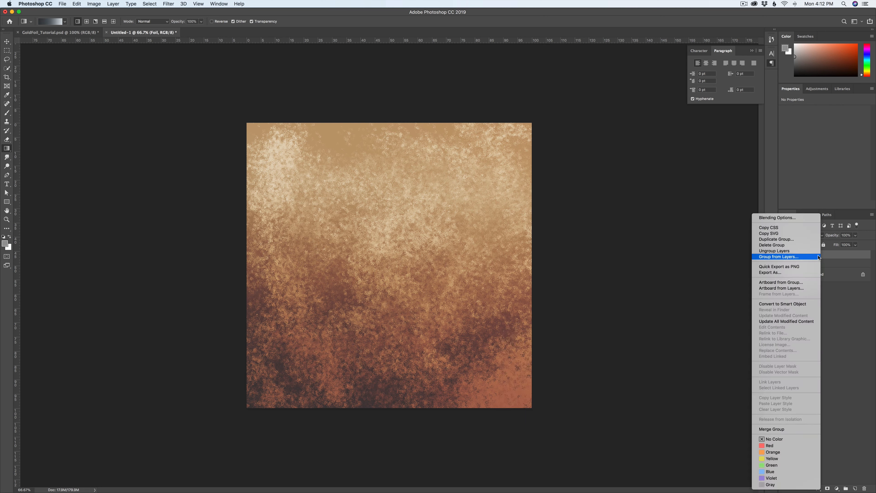
{"action": "left_click", "coordinate": [790, 304]}
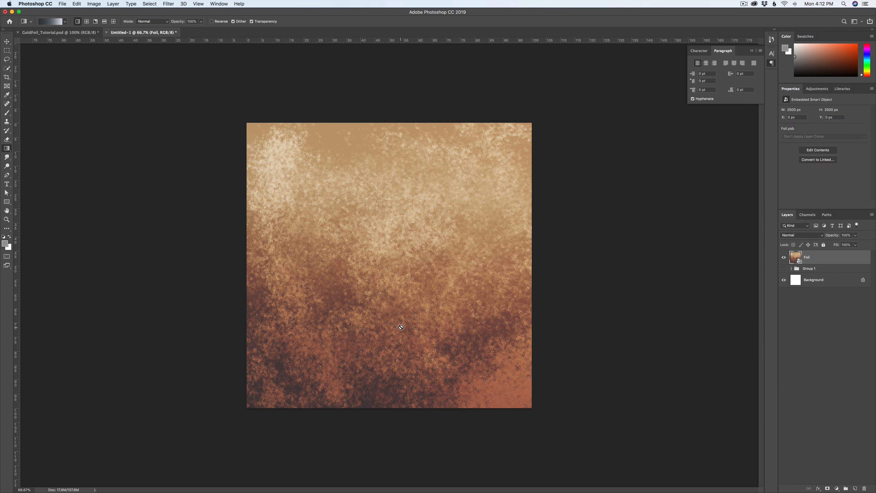
Step: Add a text layer reading "Christmas" in the Lust Script font near the middle of the canvas
{"action": "key", "text": "t"}
{"action": "left_click", "coordinate": [388, 264]}
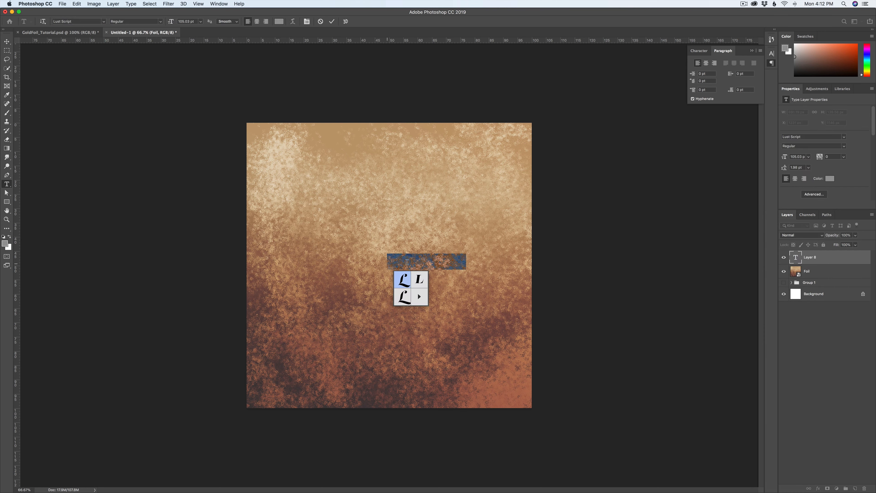
{"action": "type", "text": "Christmas"}
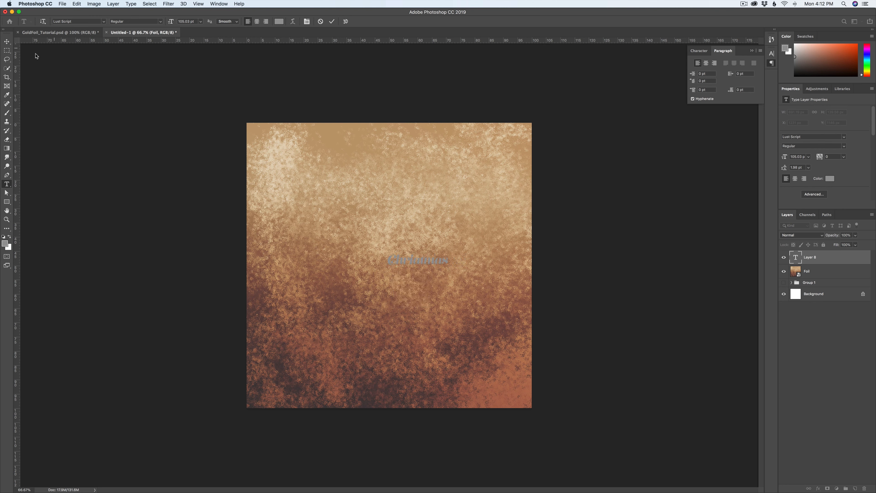
{"action": "left_click", "coordinate": [7, 42]}
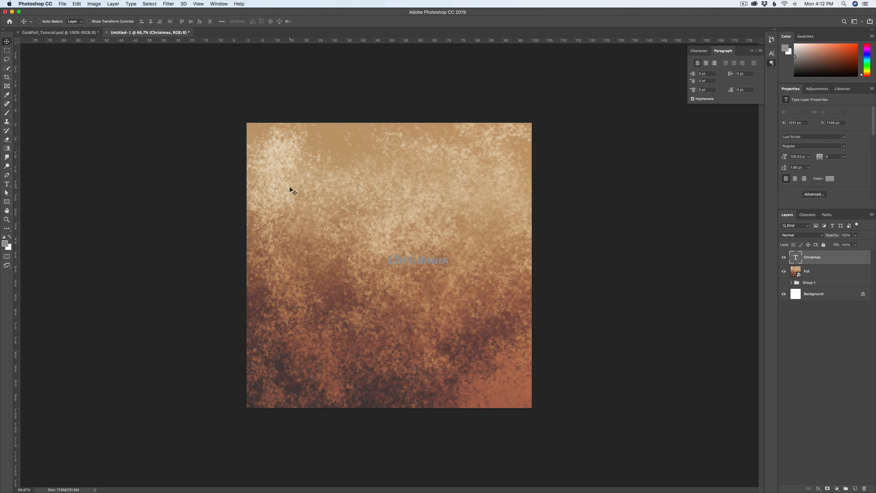
Step: Scale the Christmas text up to about 312% and move it toward the centre of the canvas
{"action": "key", "text": "super+t"}
{"action": "left_click_drag", "start_coordinate": [387, 253], "coordinate": [259, 188]}
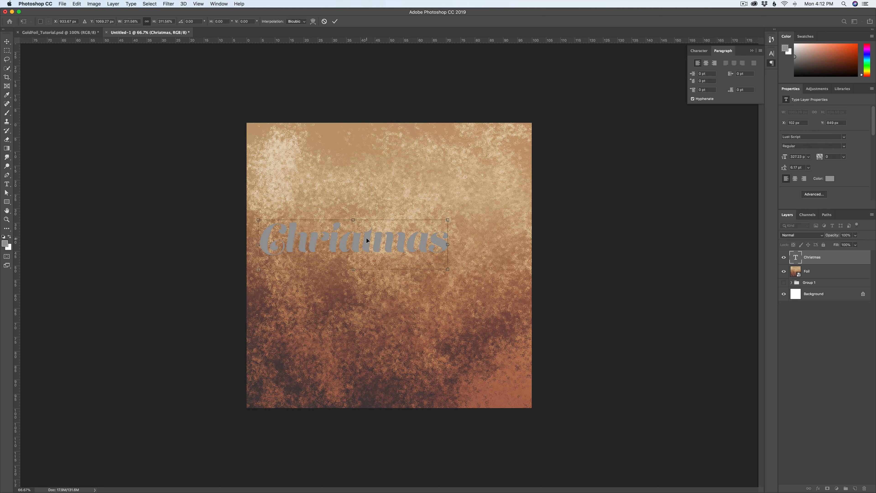
{"action": "key", "text": "Return"}
{"action": "left_click_drag", "start_coordinate": [390, 244], "coordinate": [416, 263]}
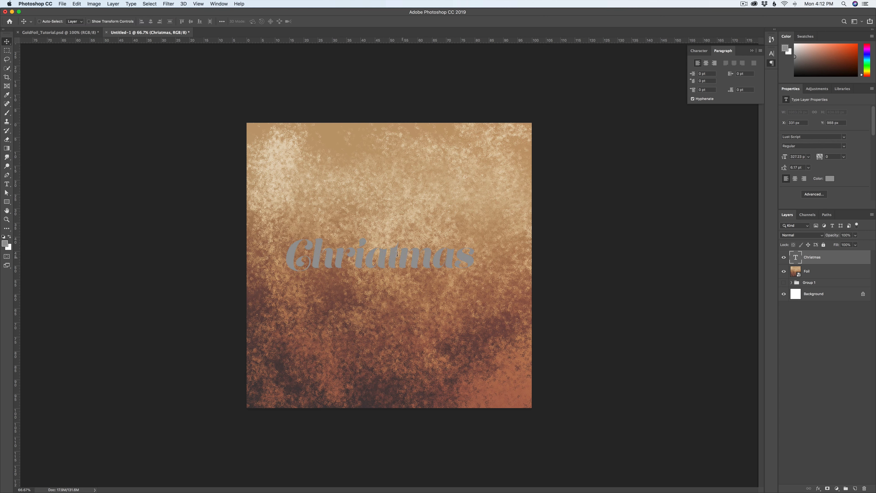
Step: Correct the middle letters so the text reads "Christmas", and shift the word slightly to centre it on the canvas
{"action": "double_click", "coordinate": [380, 256]}
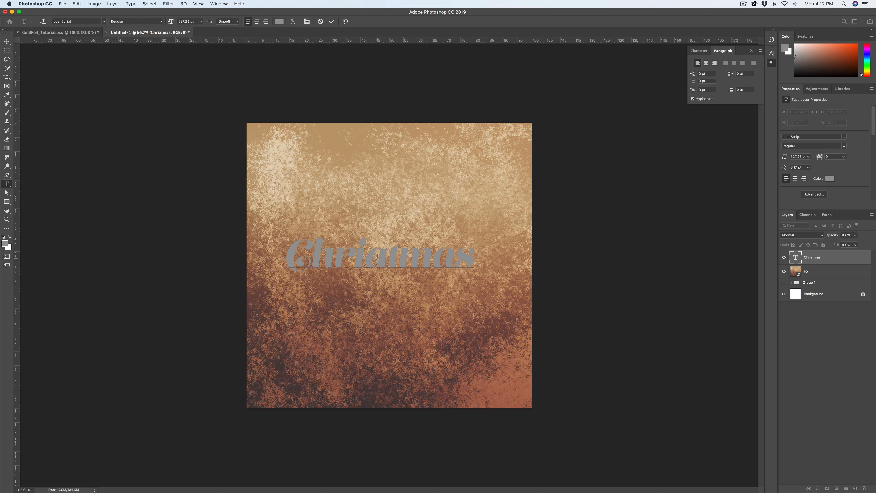
{"action": "key", "text": "BackSpace"}
{"action": "type", "text": "s"}
{"action": "left_click", "coordinate": [7, 42]}
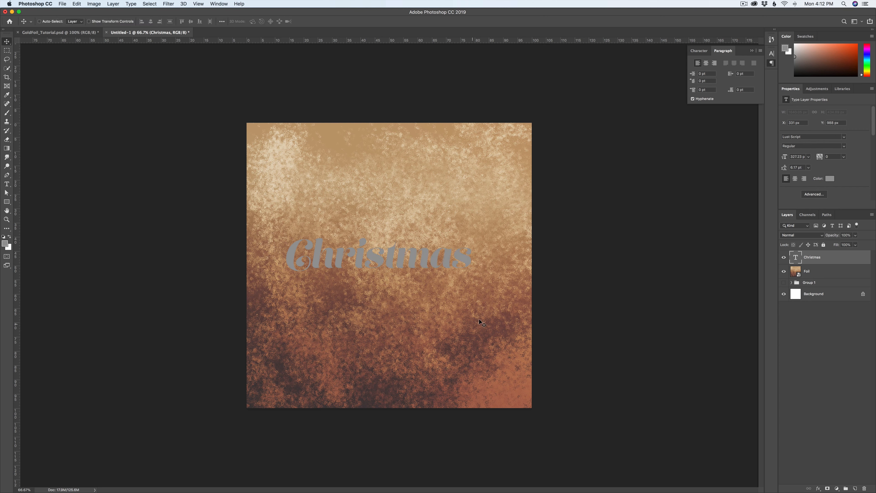
{"action": "left_click_drag", "start_coordinate": [437, 262], "coordinate": [456, 265]}
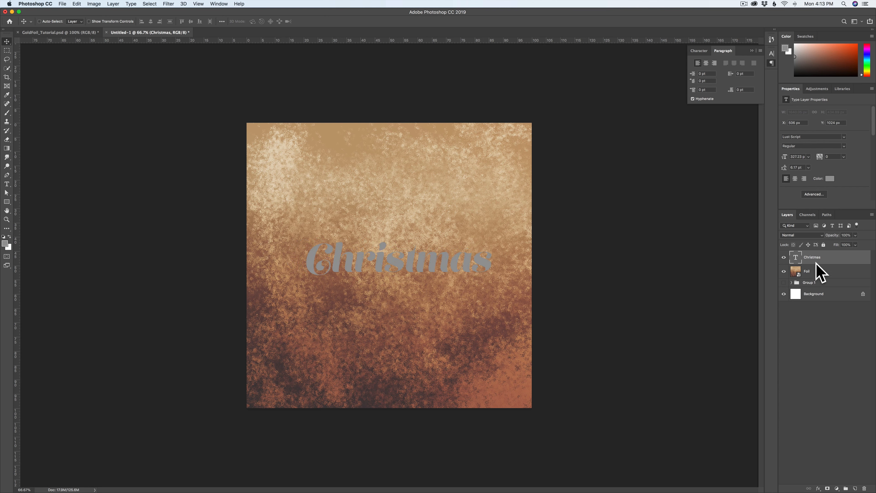
Step: Place the Christmas text layer beneath the Foil layer and clip Foil to the text with a clipping mask
{"action": "left_click_drag", "start_coordinate": [807, 258], "coordinate": [802, 276]}
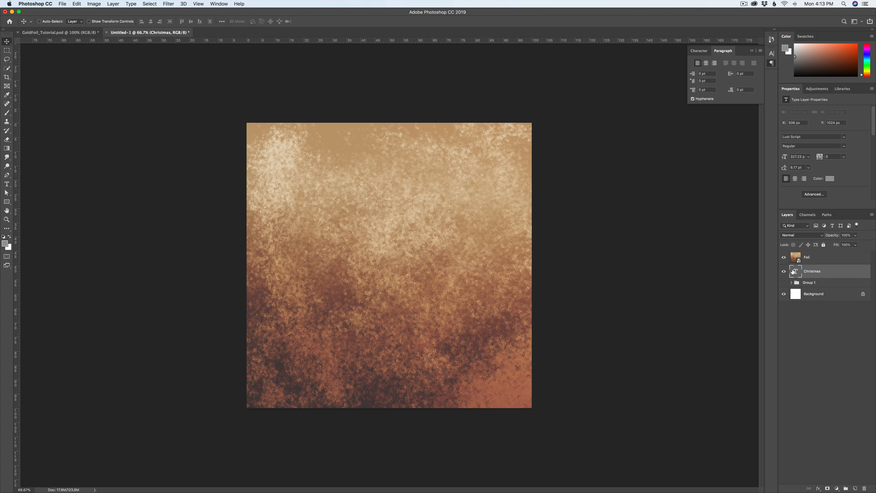
{"action": "left_click", "coordinate": [827, 258]}
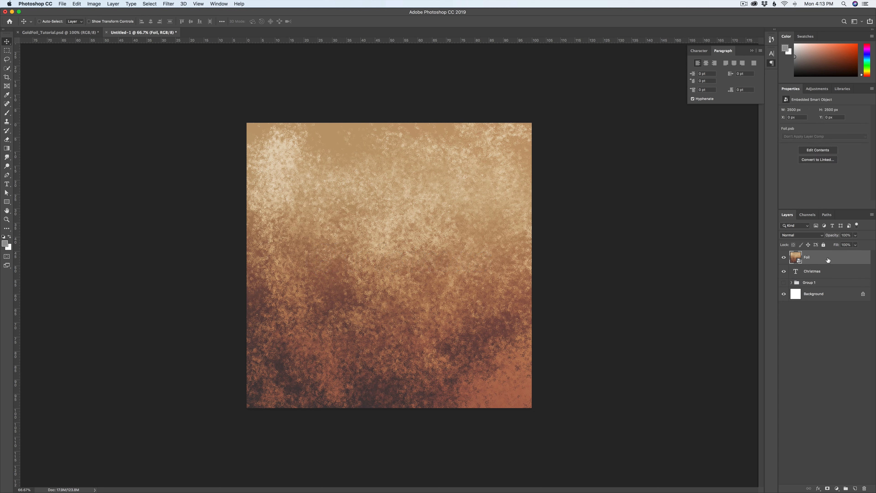
{"action": "right_click", "coordinate": [823, 259]}
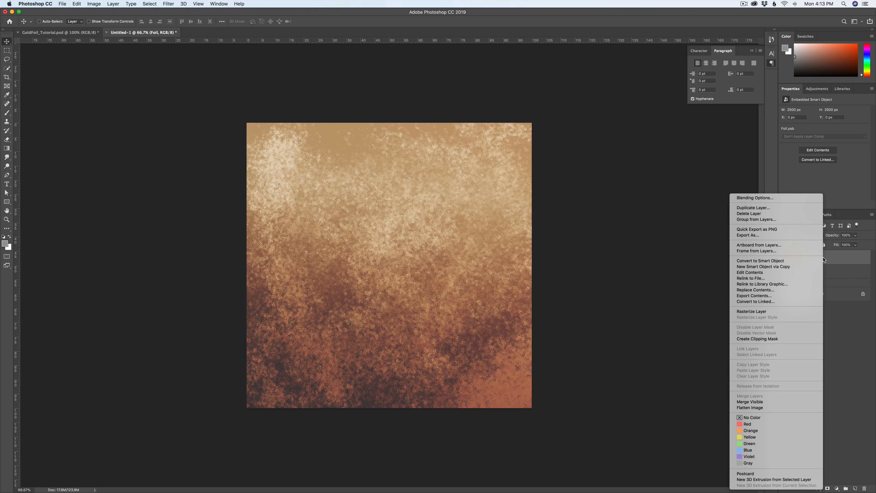
{"action": "left_click", "coordinate": [756, 339]}
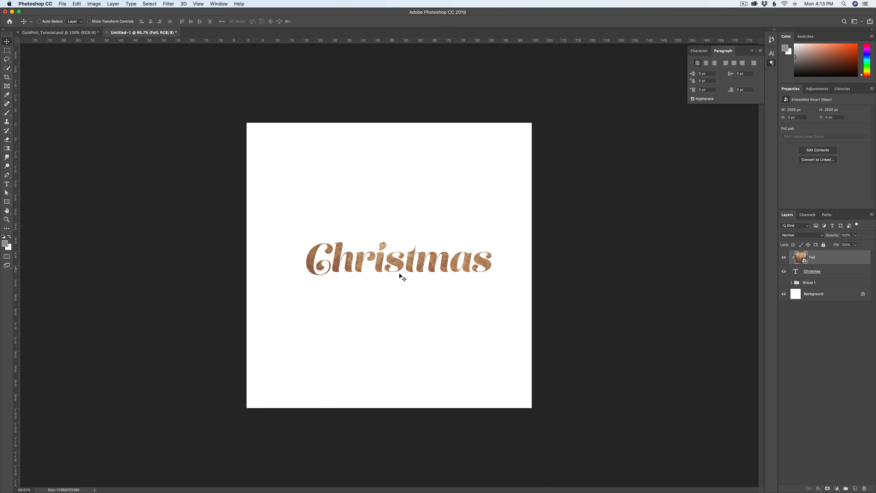
Step: Reposition the clipped Foil texture within the lettering to about X 299 px and Y -290 px
{"action": "mouse_move", "coordinate": [450, 277]}
{"action": "left_mouse_down"}
{"action": "mouse_move", "coordinate": [449, 286]}
{"action": "mouse_move", "coordinate": [451, 272]}
{"action": "left_mouse_up"}
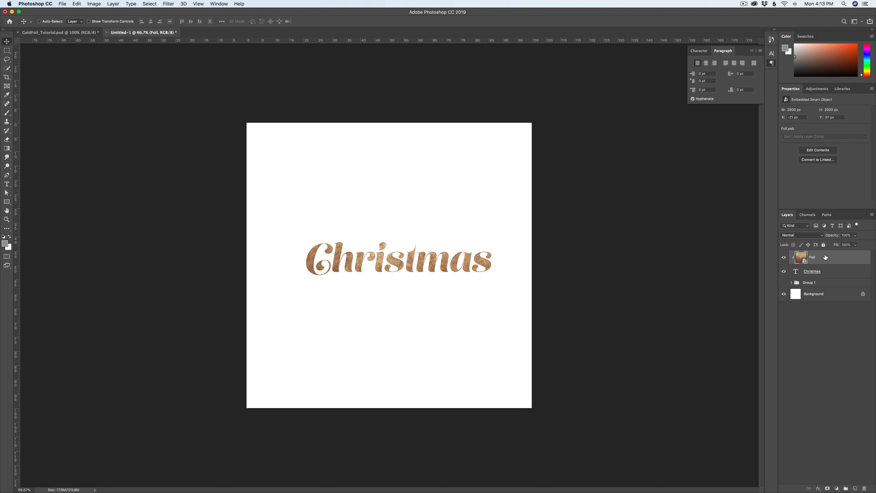
{"action": "left_click_drag", "start_coordinate": [451, 274], "coordinate": [456, 301]}
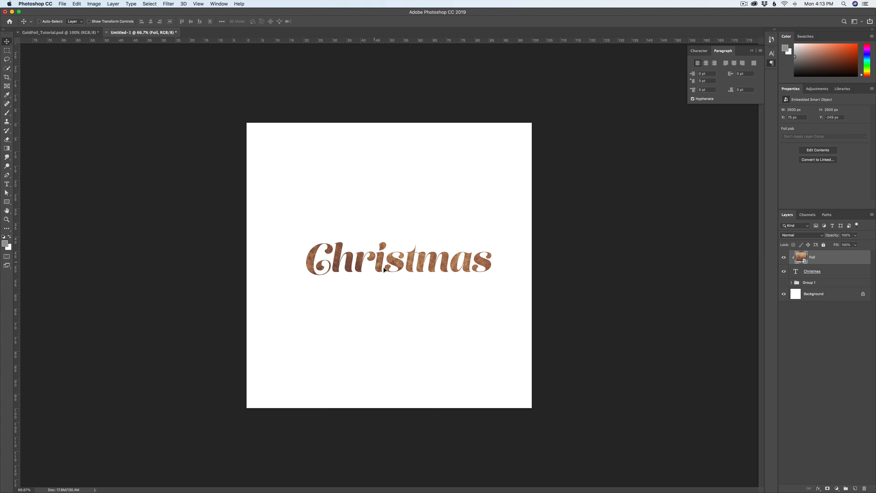
{"action": "left_click_drag", "start_coordinate": [375, 261], "coordinate": [400, 257]}
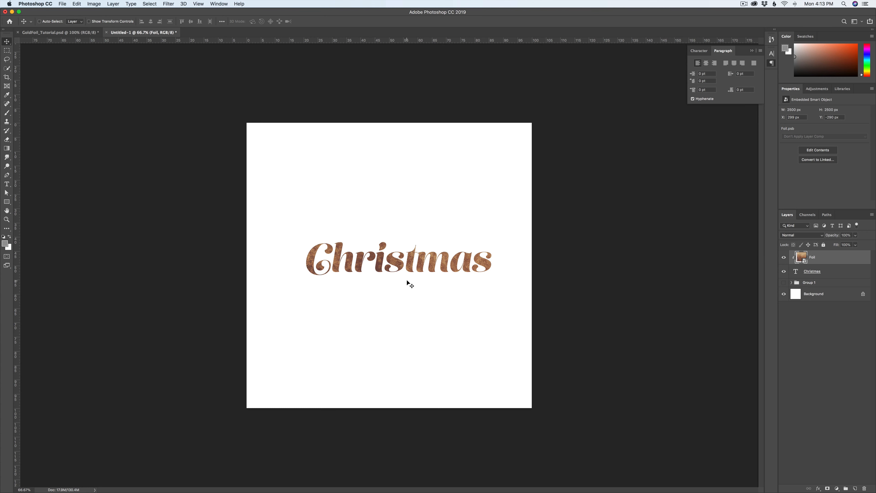